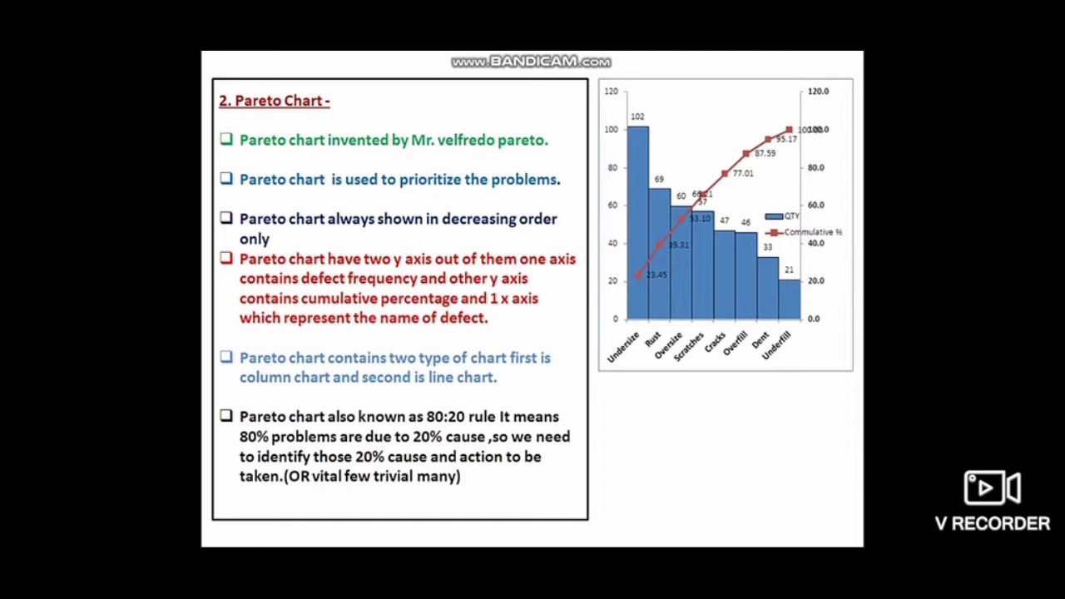
Return the slideshow to the Pareto chart slide, then switch to the Excel workbook.
left_click(643, 243)
key("Left")
key("alt+Tab")
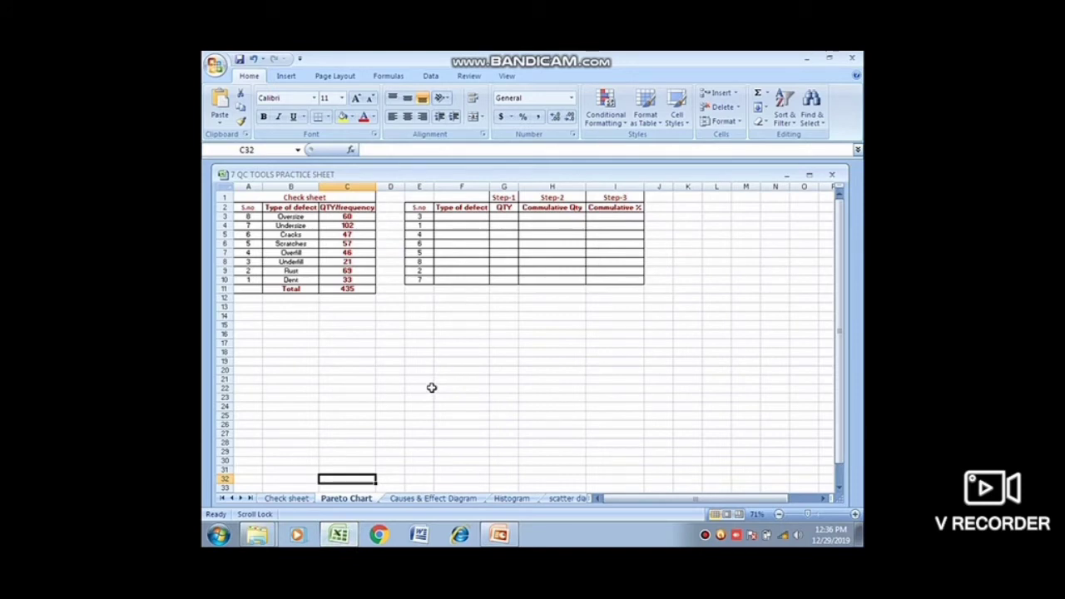
Select the check-sheet defect names and quantities in B3:C10 on the Pareto Chart sheet.
left_click(297, 217)
left_click_drag(297, 218, 334, 281)
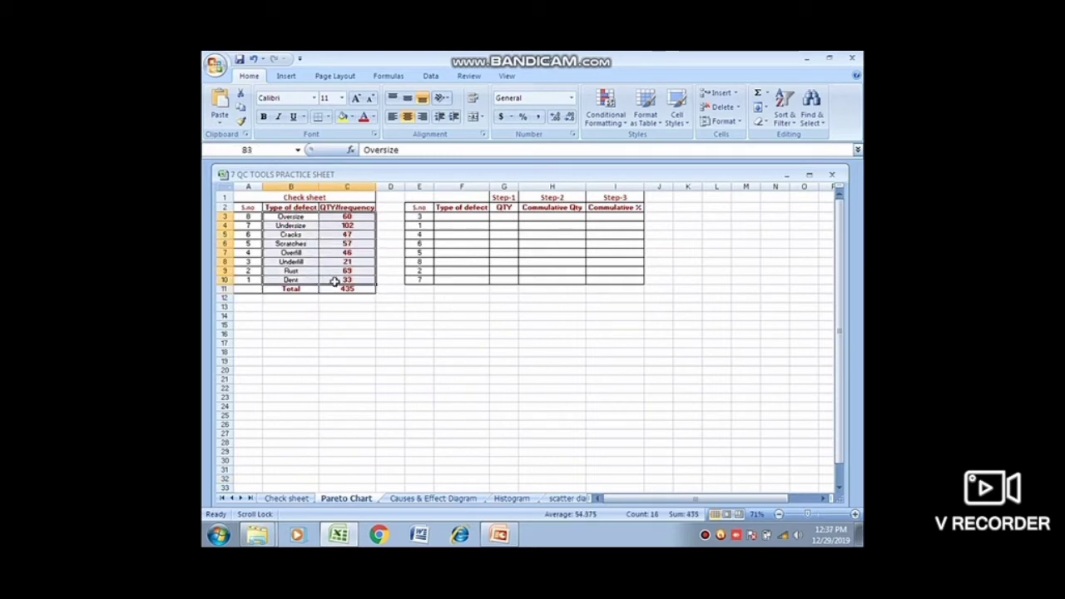
left_click(289, 314)
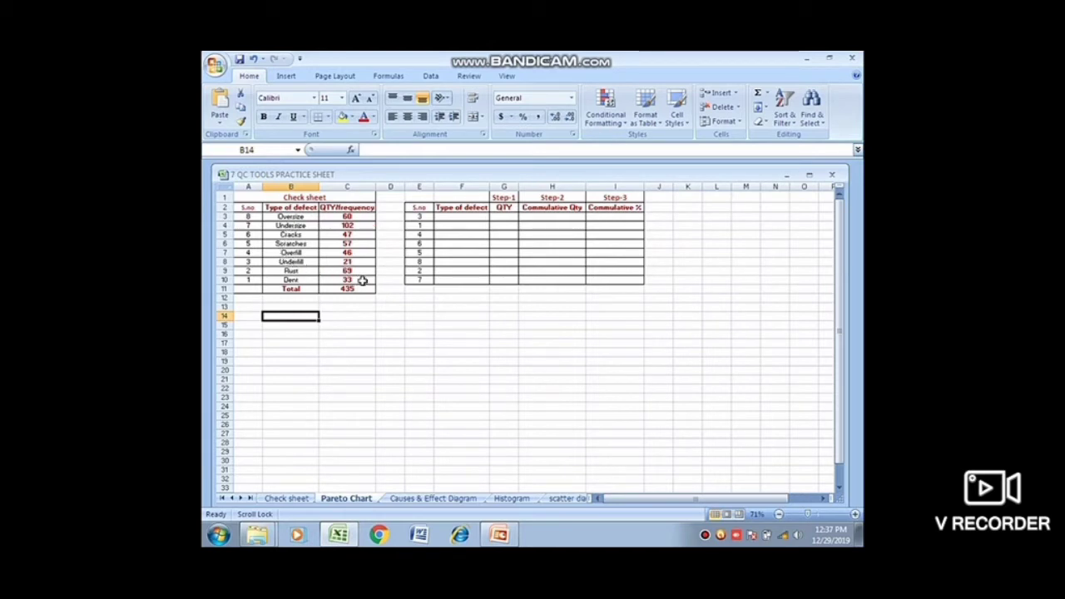
left_click(282, 217)
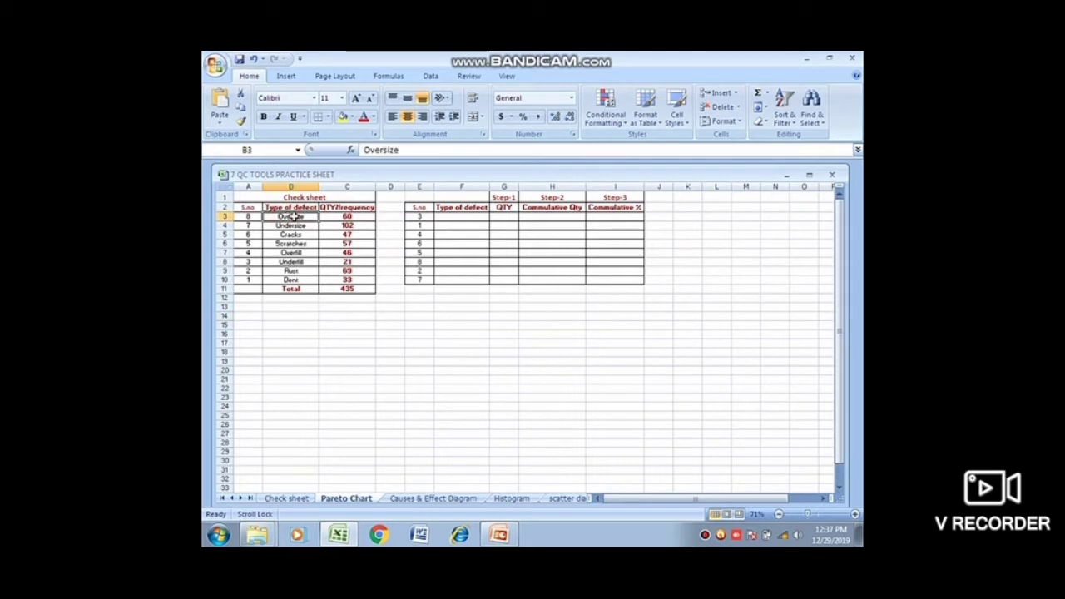
left_click_drag(293, 217, 332, 279)
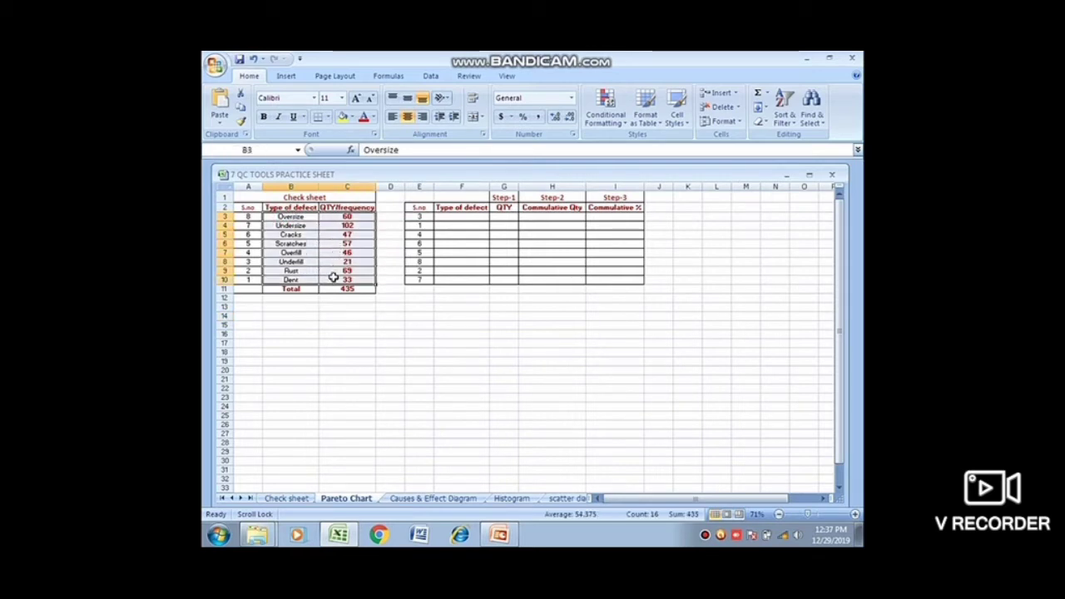
Copy B3:C10 into F3 of the Pareto table, then select the pasted range F3:G10.
key("ctrl+c")
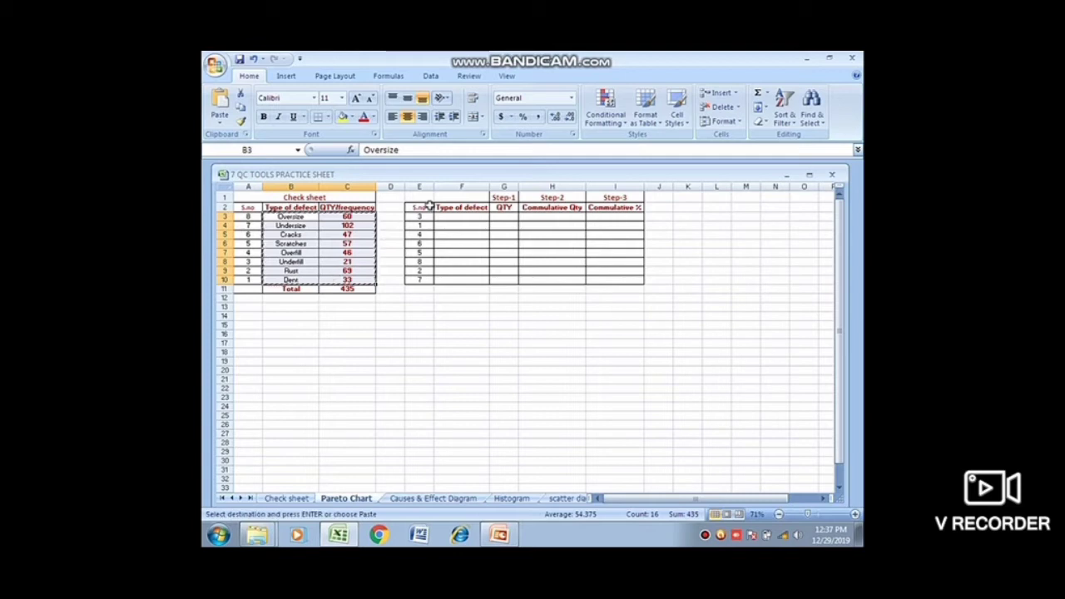
left_click(454, 218)
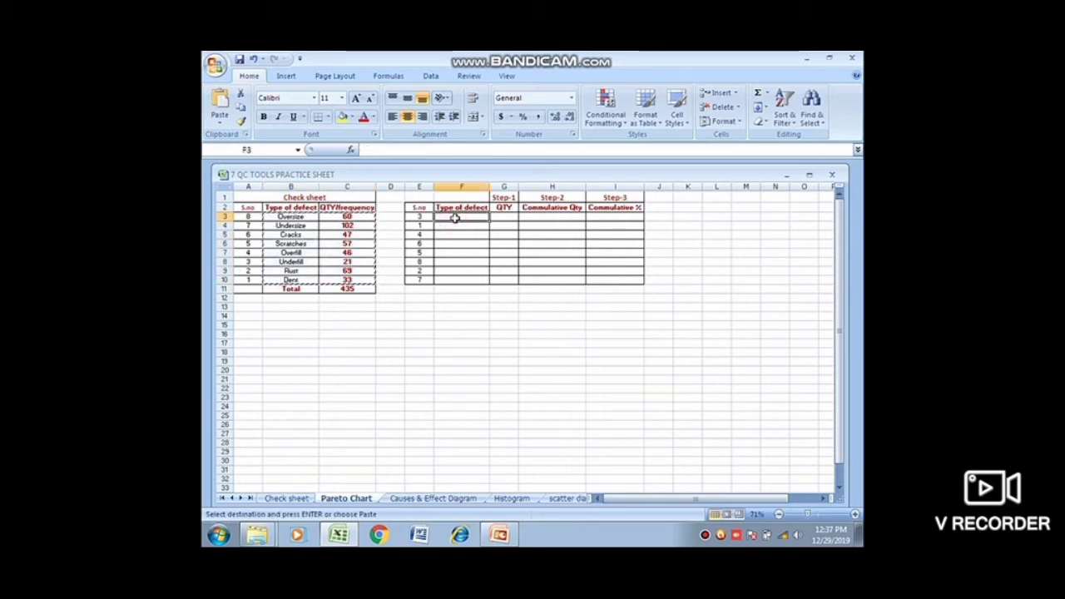
key("Return")
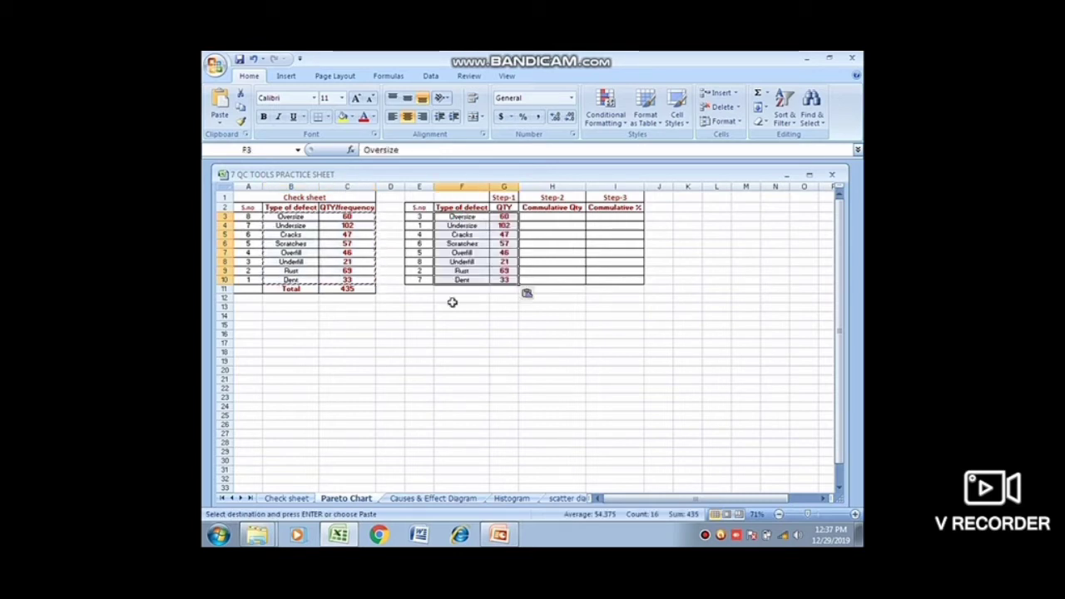
left_click(456, 297)
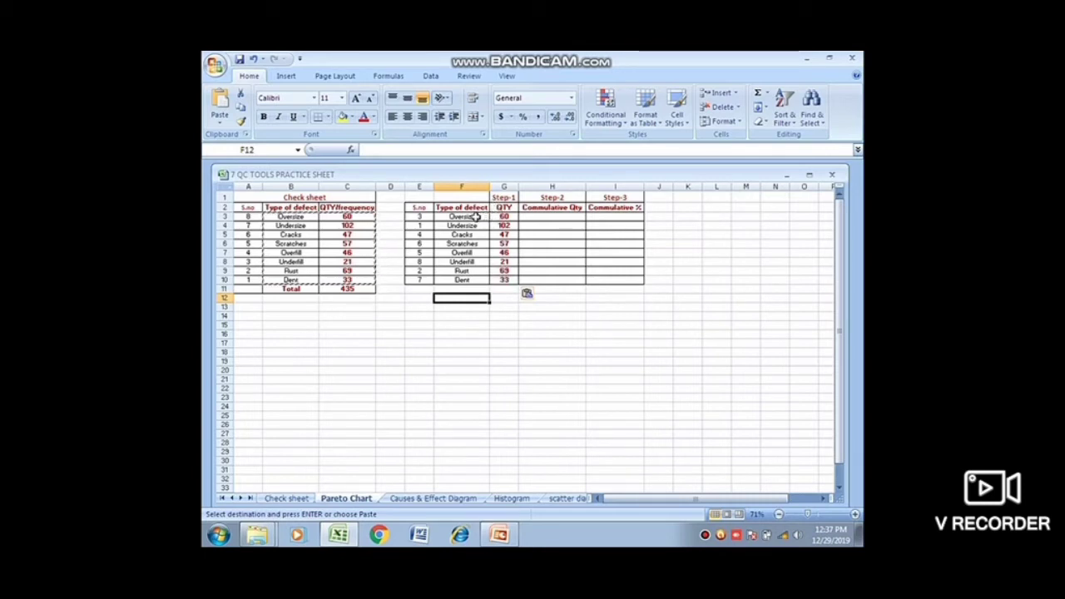
left_click_drag(474, 216, 506, 281)
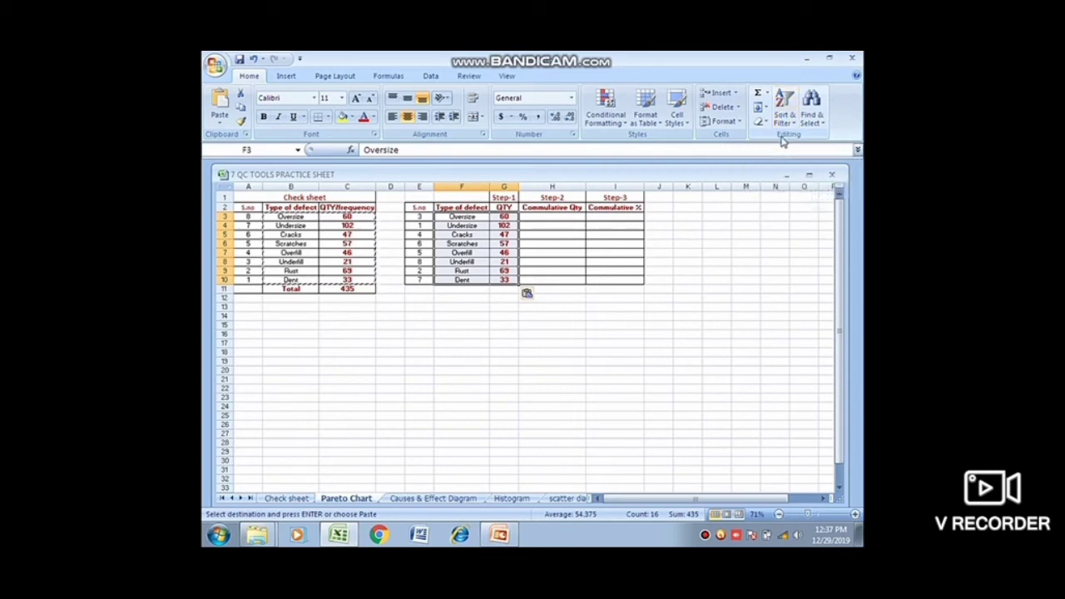
Custom-sort the Pareto table by QTY, largest to smallest, Undersize 102 first.
left_click(783, 121)
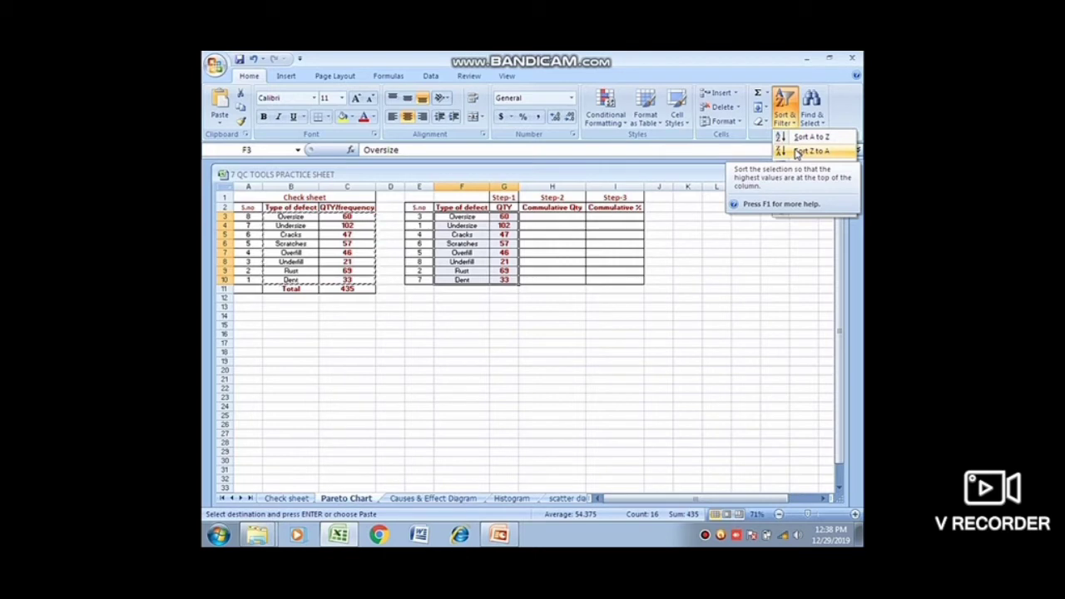
left_click(799, 151)
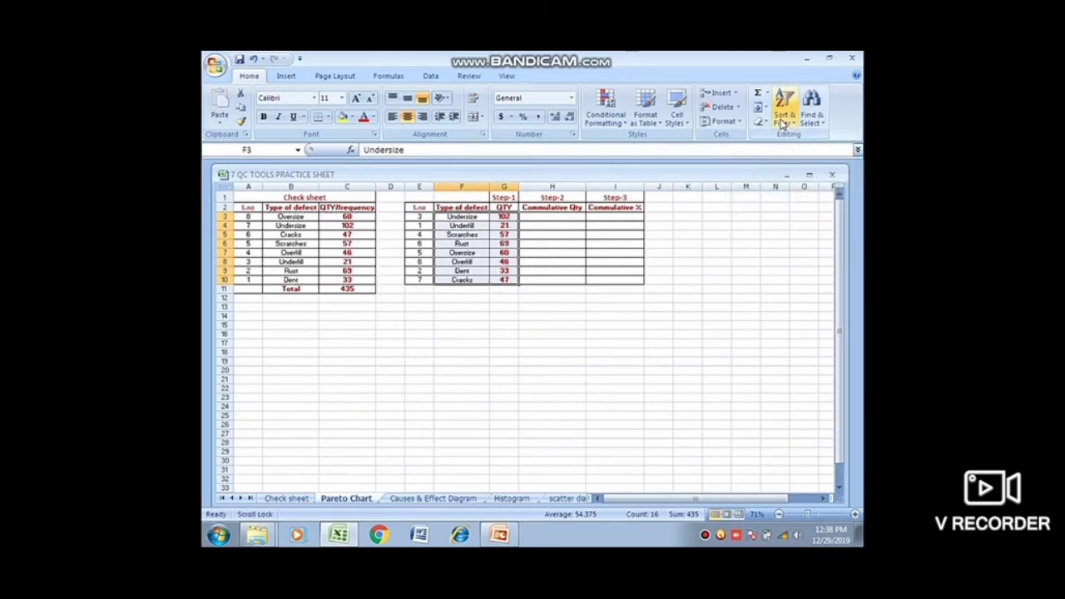
left_click(782, 121)
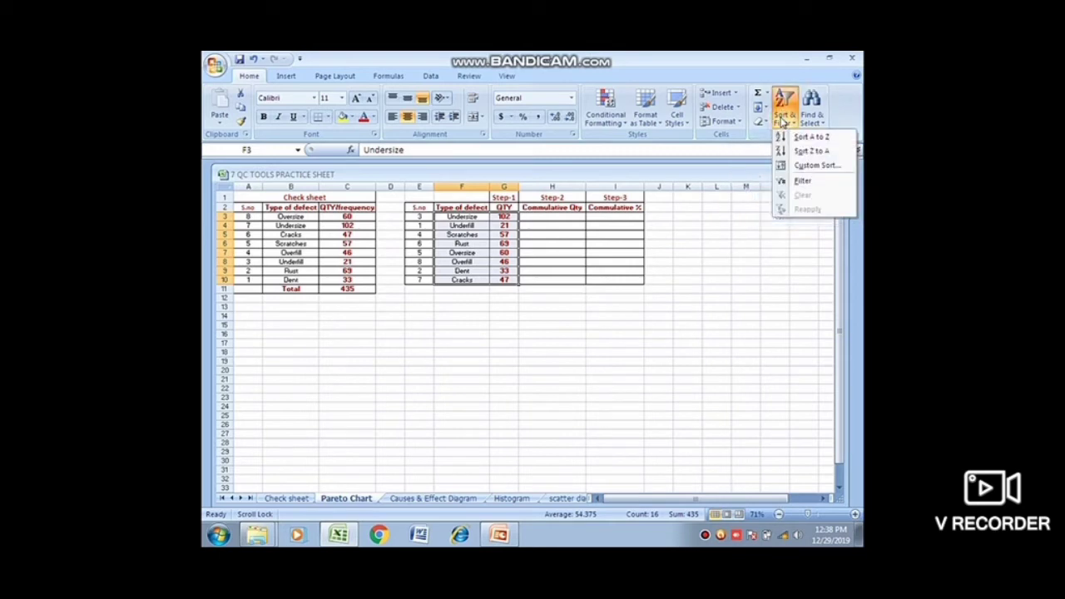
left_click(803, 167)
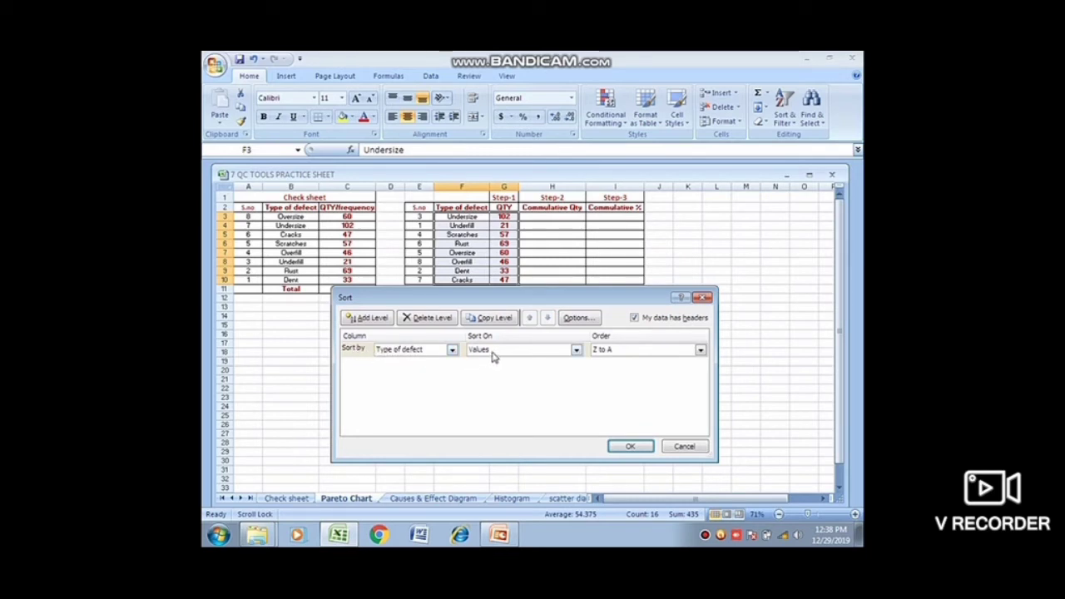
left_click(452, 350)
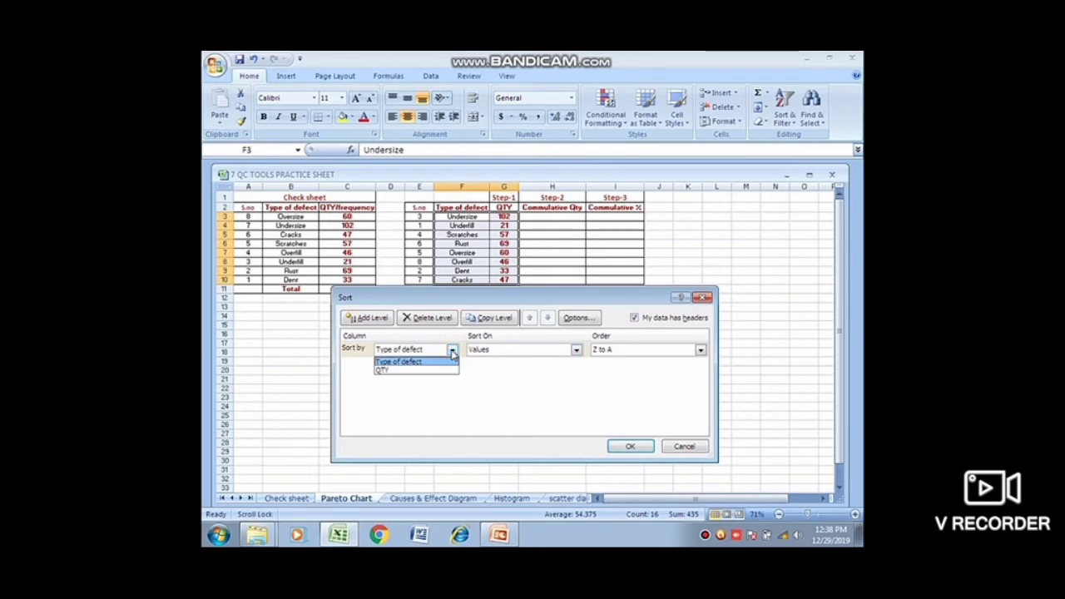
left_click(384, 371)
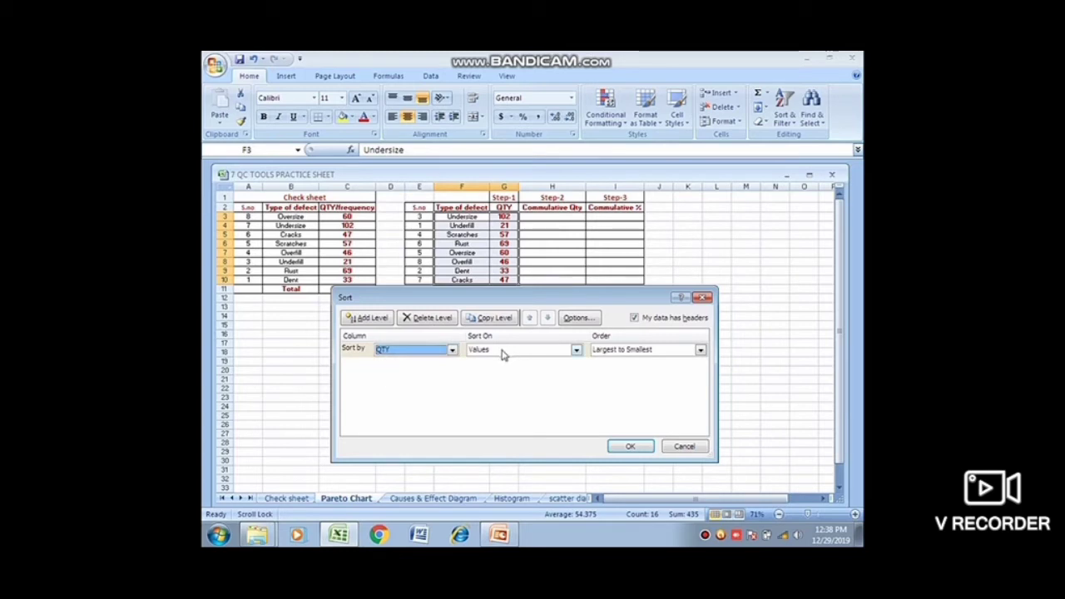
left_click(616, 447)
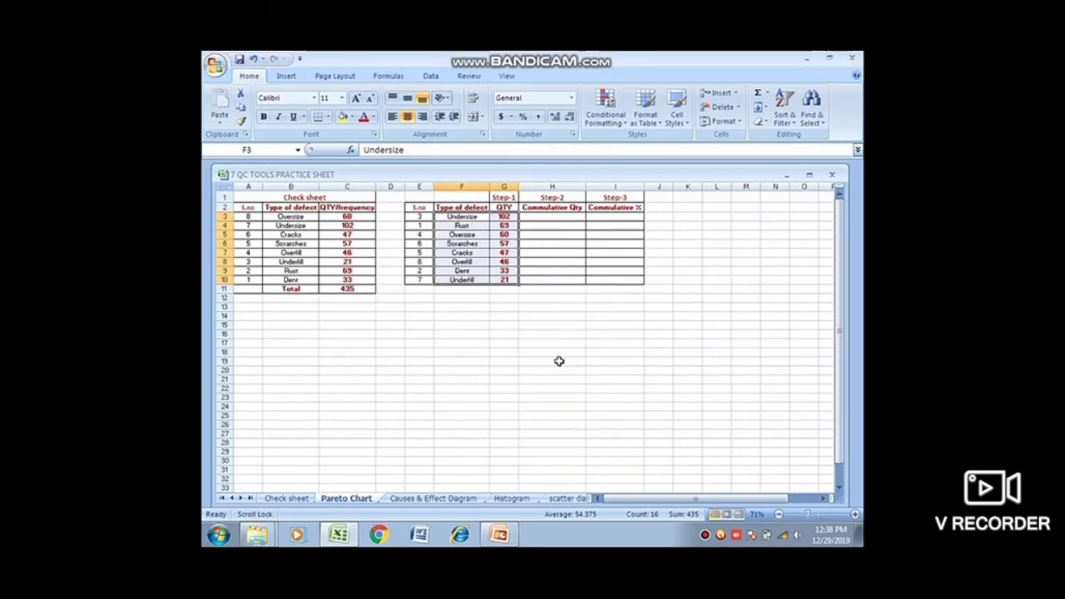
left_click(471, 225)
left_click(500, 215)
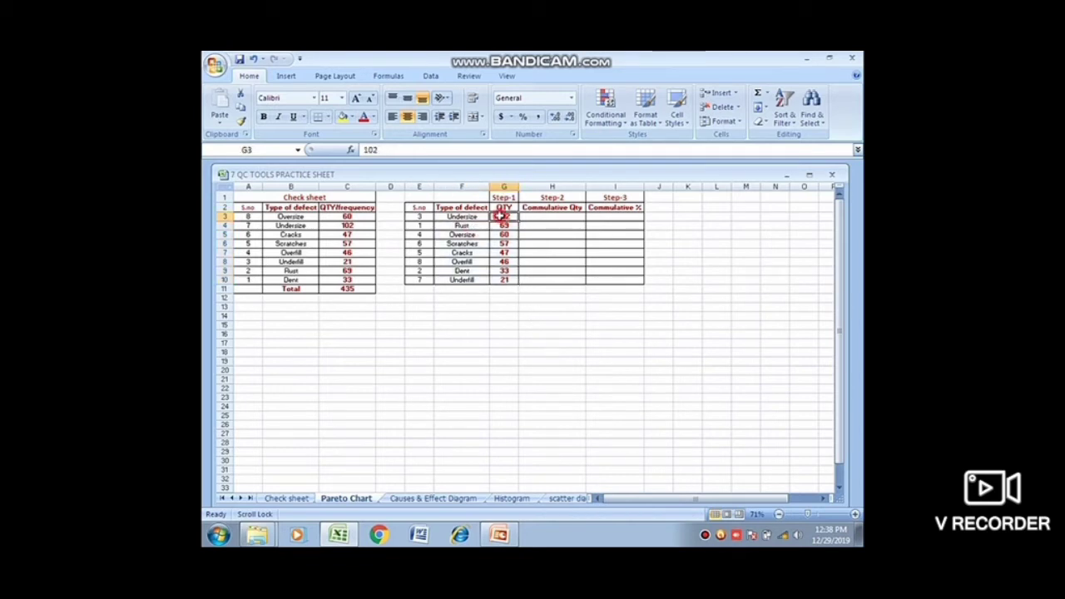
left_click_drag(500, 216, 502, 233)
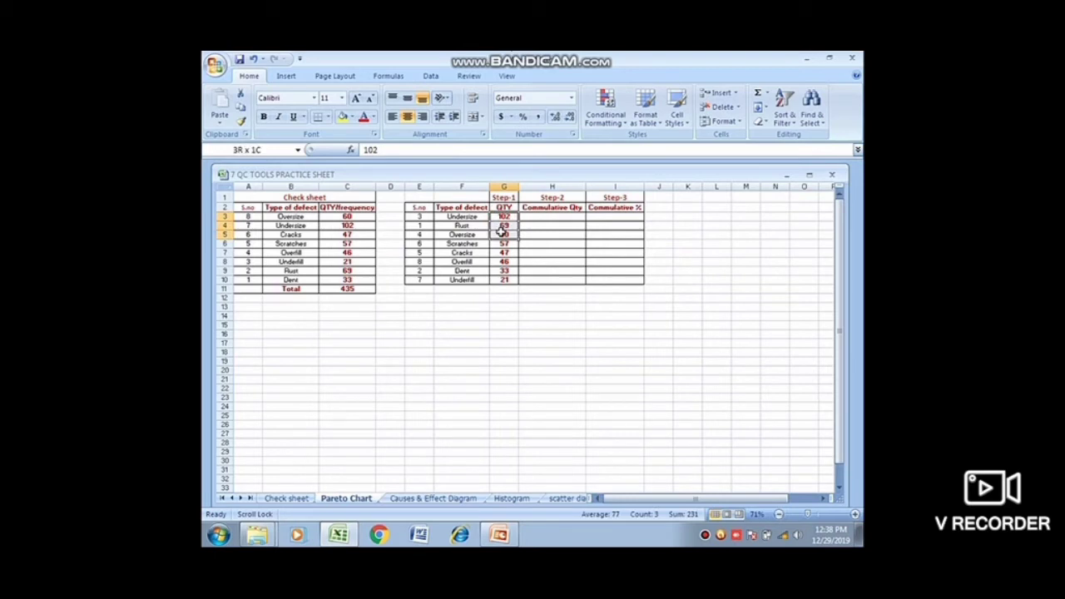
left_click_drag(502, 233, 499, 273)
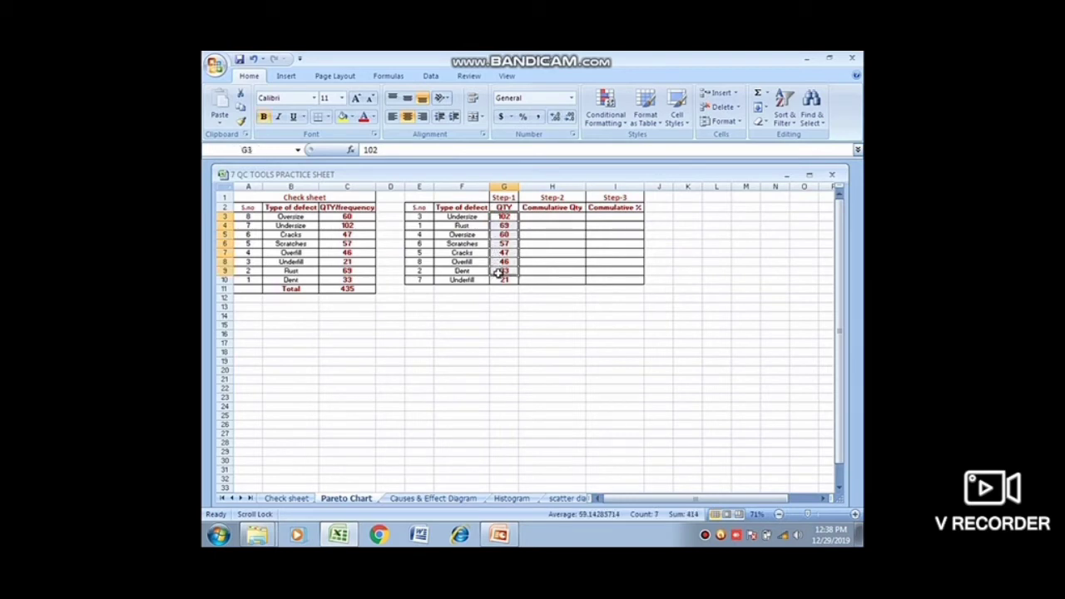
left_click(502, 216)
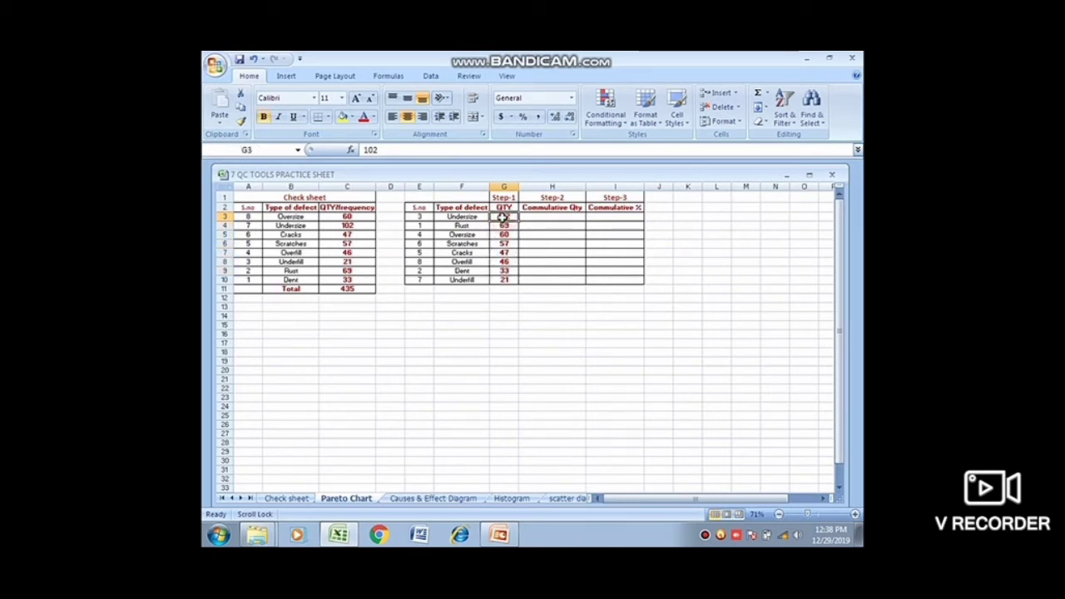
left_click(502, 272)
left_click(504, 281)
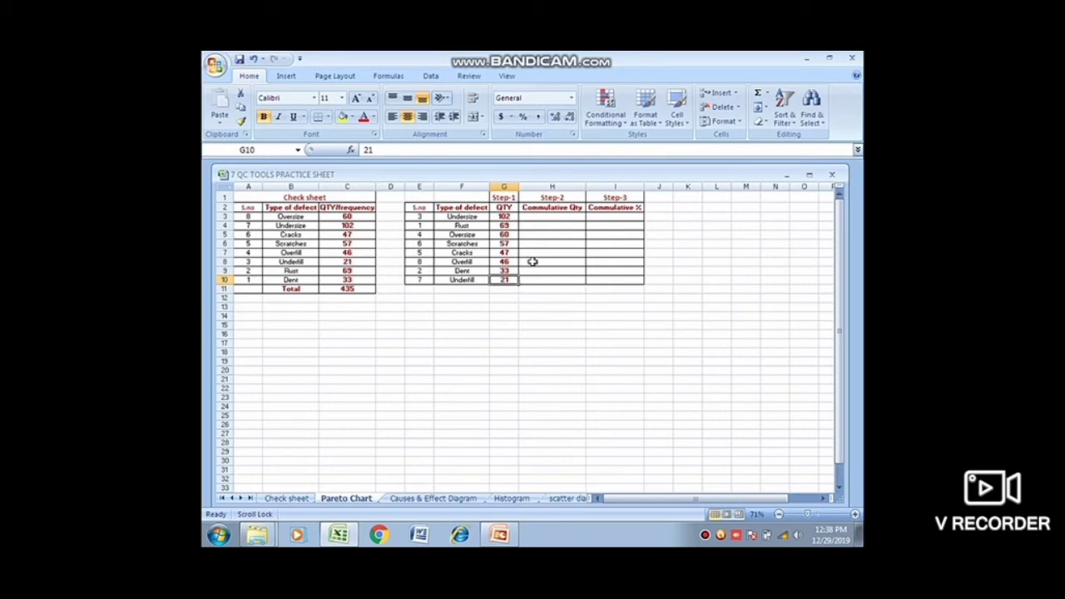
left_click(537, 216)
double_click(537, 216)
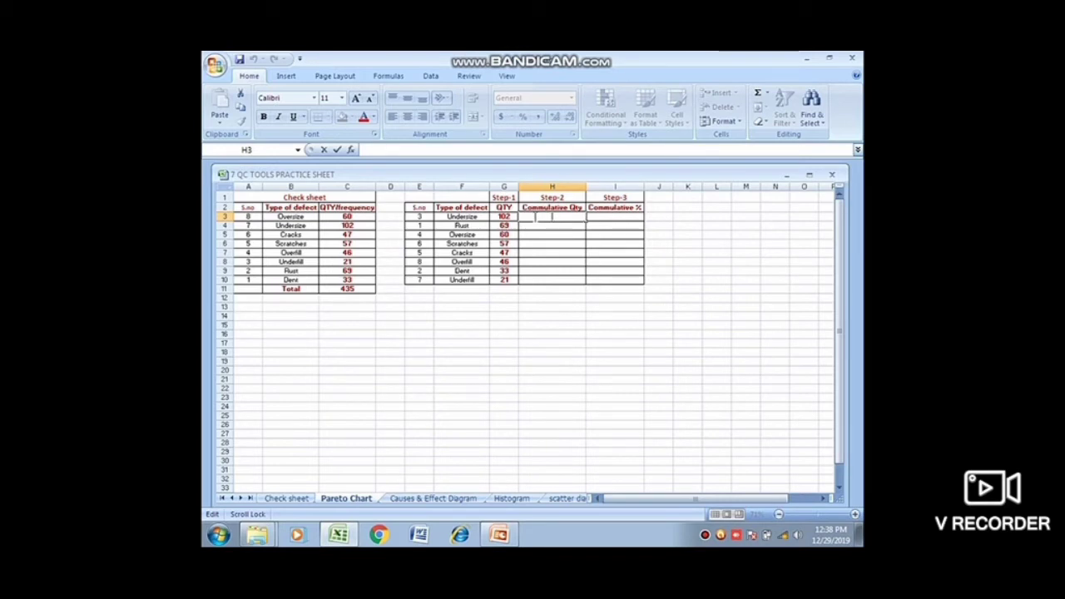
Make H3, the first Commulative Qty cell, reference the Undersize quantity 102.
type("=")
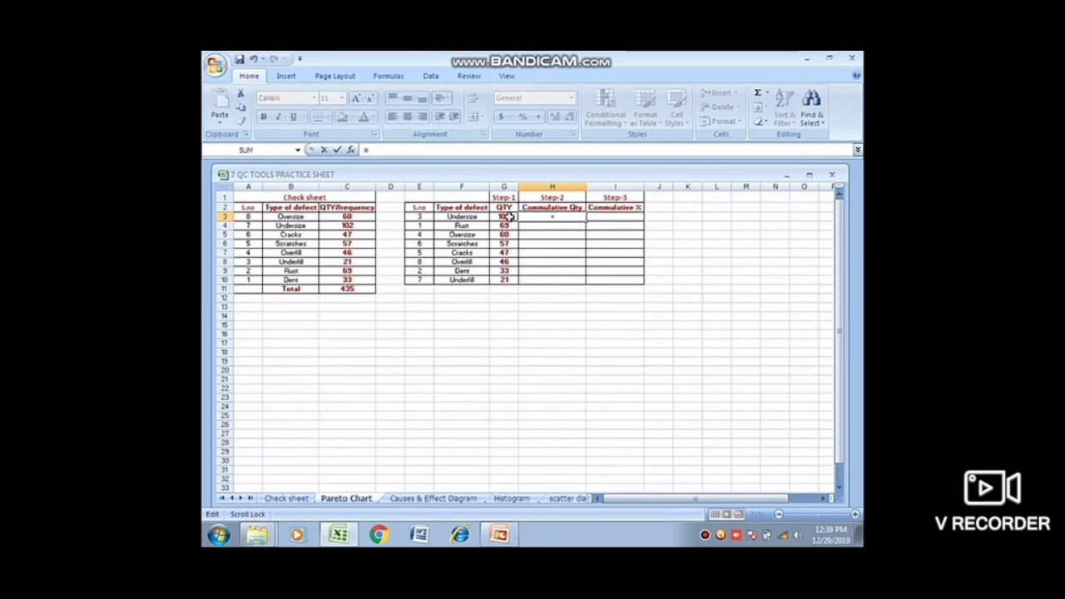
left_click(505, 216)
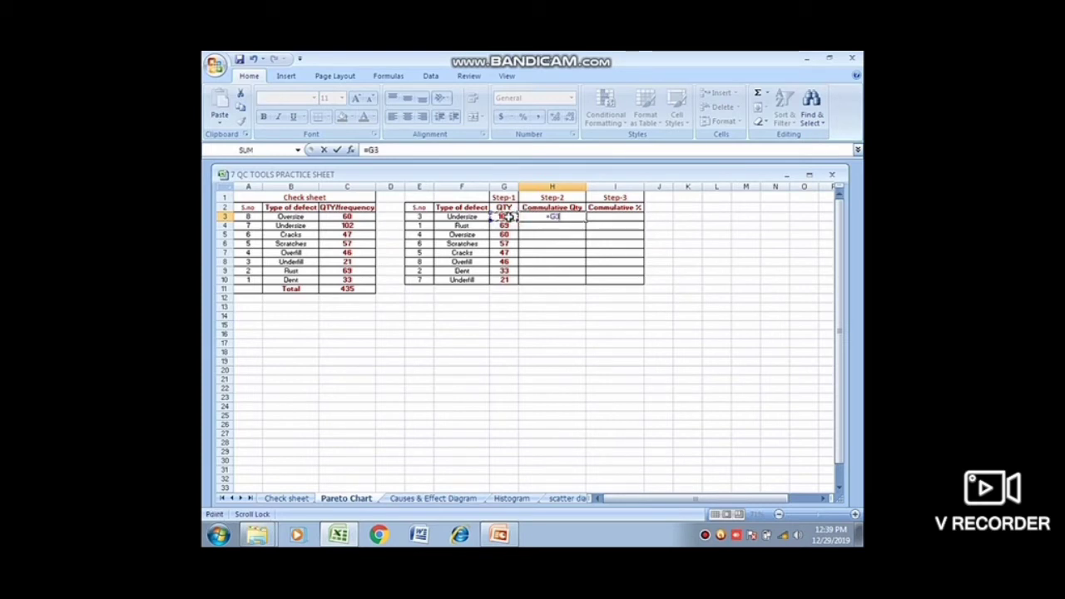
key("Return")
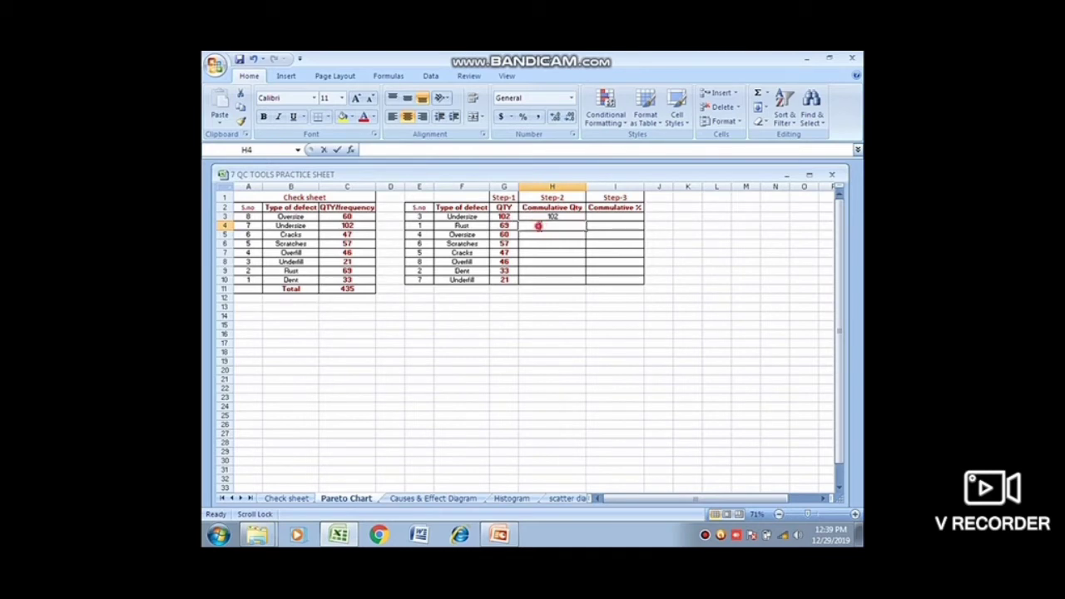
type("=")
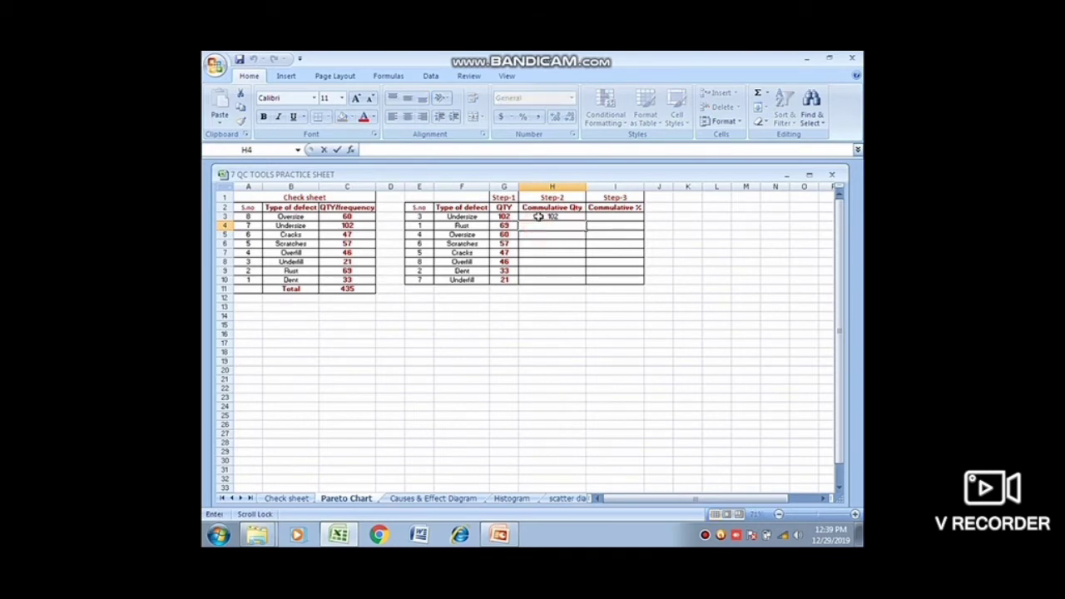
left_click(538, 217)
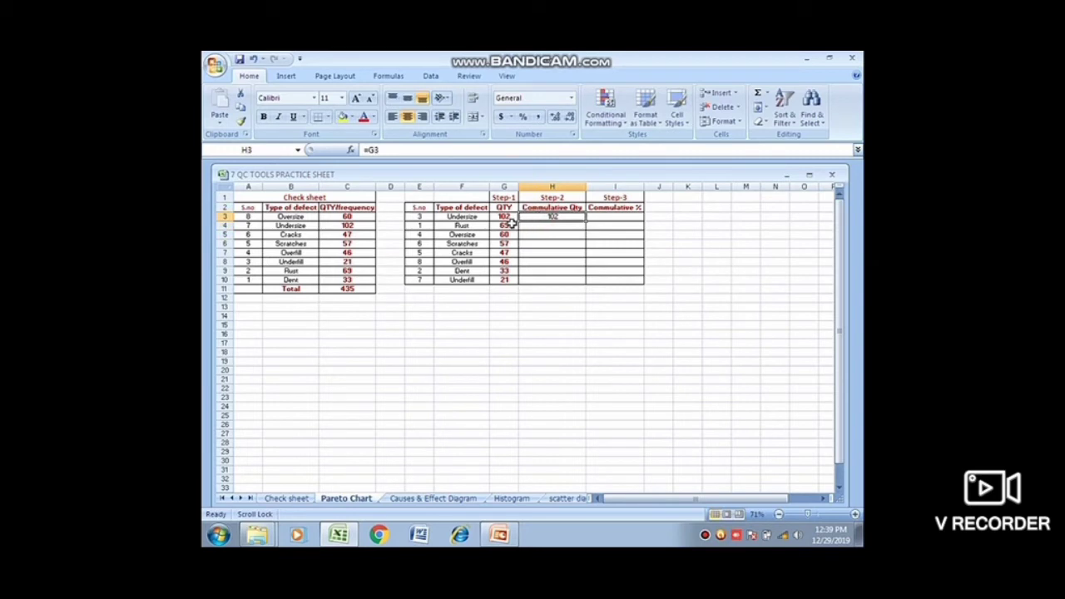
left_click(511, 224)
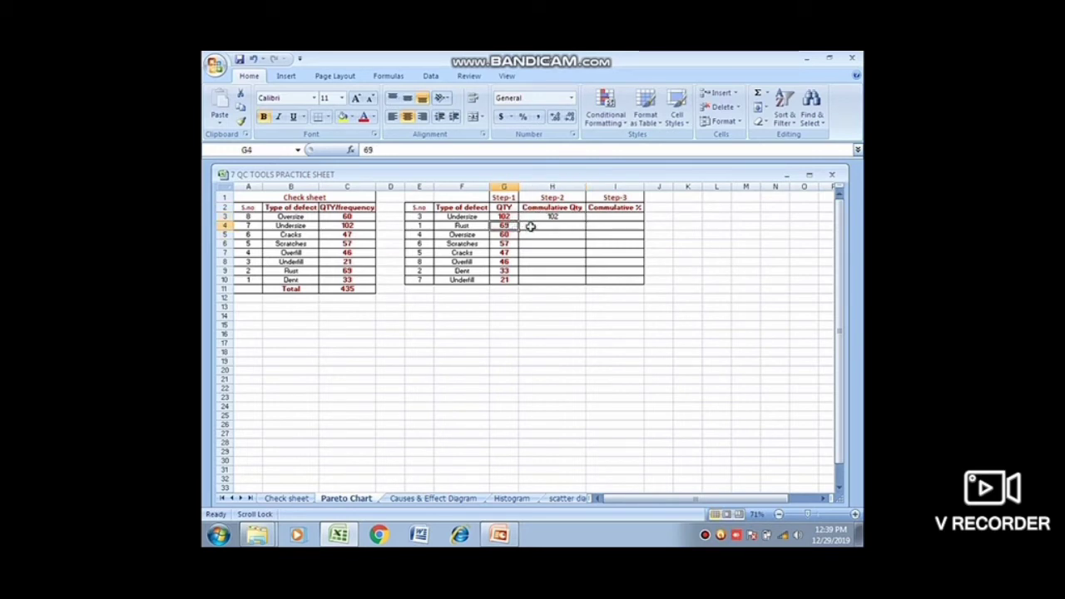
Enter =H3+G4 in H4 and fill it down to H10, ending at 435.
left_click(531, 227)
type("=")
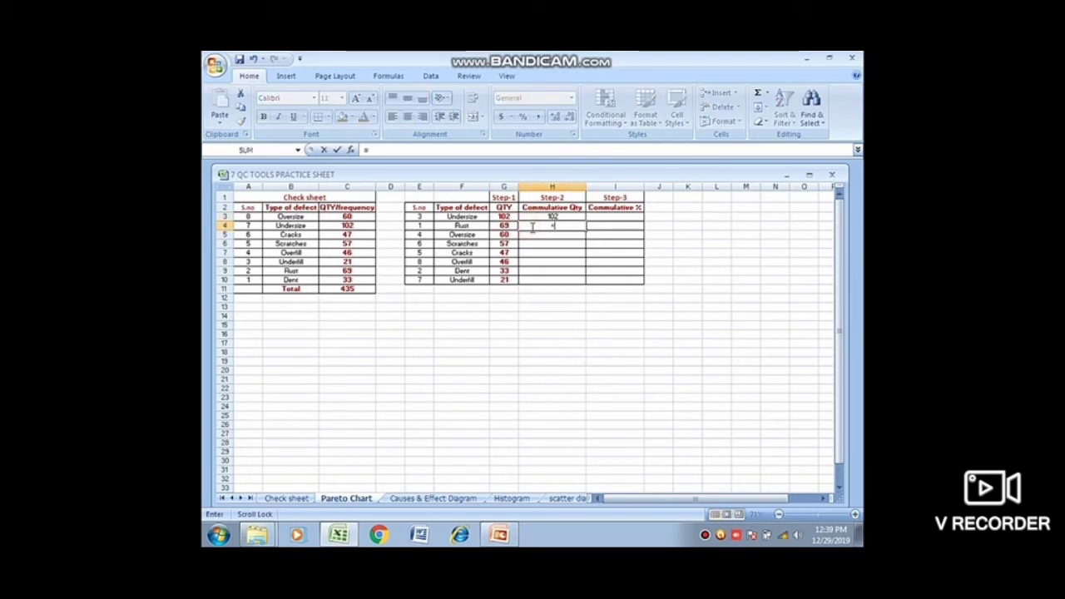
left_click(537, 216)
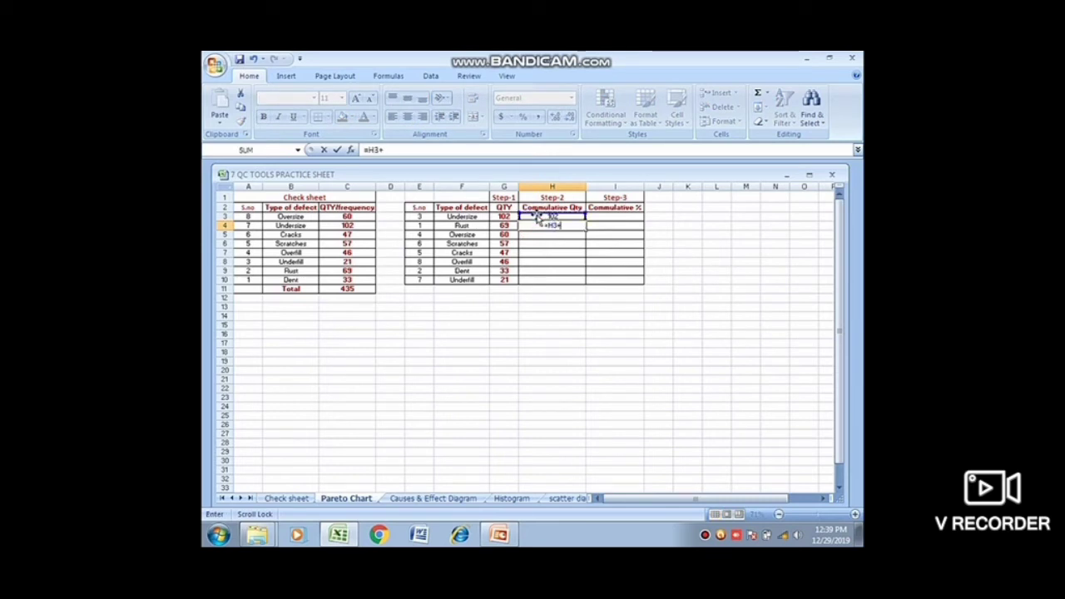
type("+")
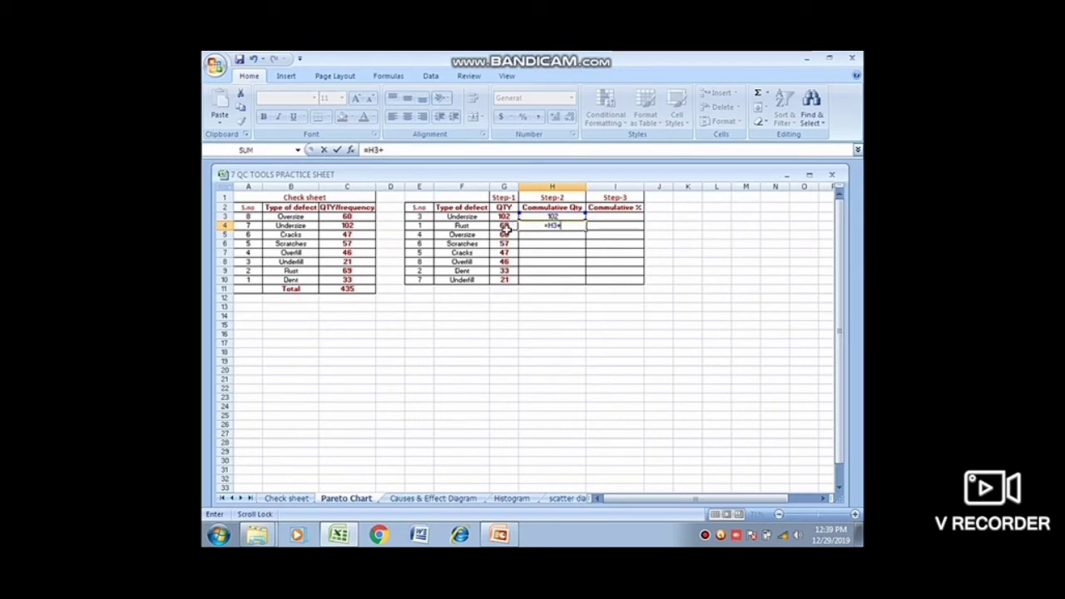
left_click(505, 226)
key("Return")
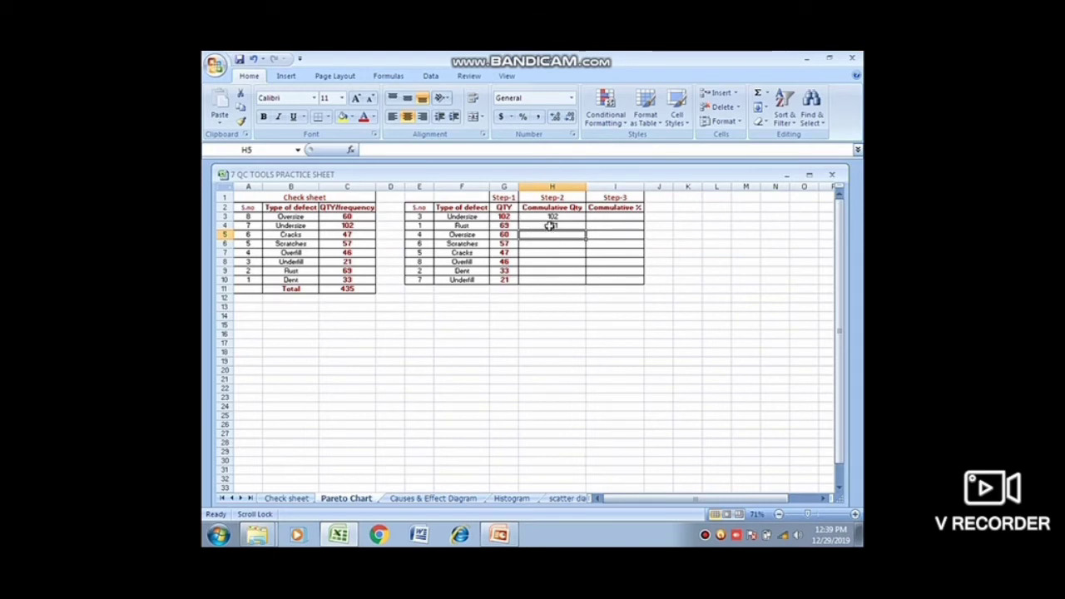
left_click(550, 225)
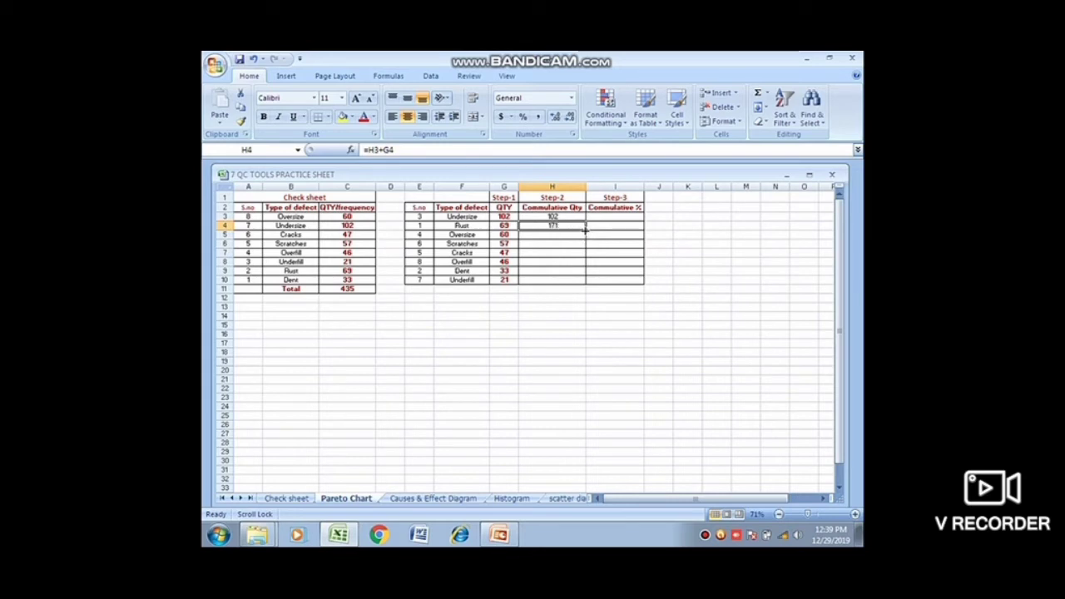
left_click_drag(585, 230, 585, 231)
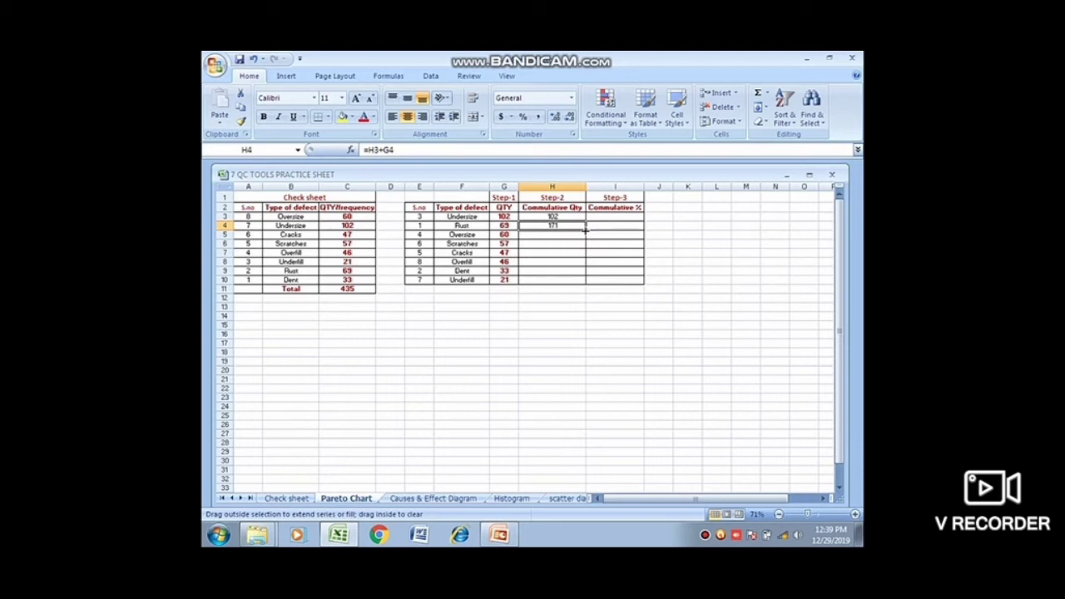
left_click_drag(585, 231, 580, 281)
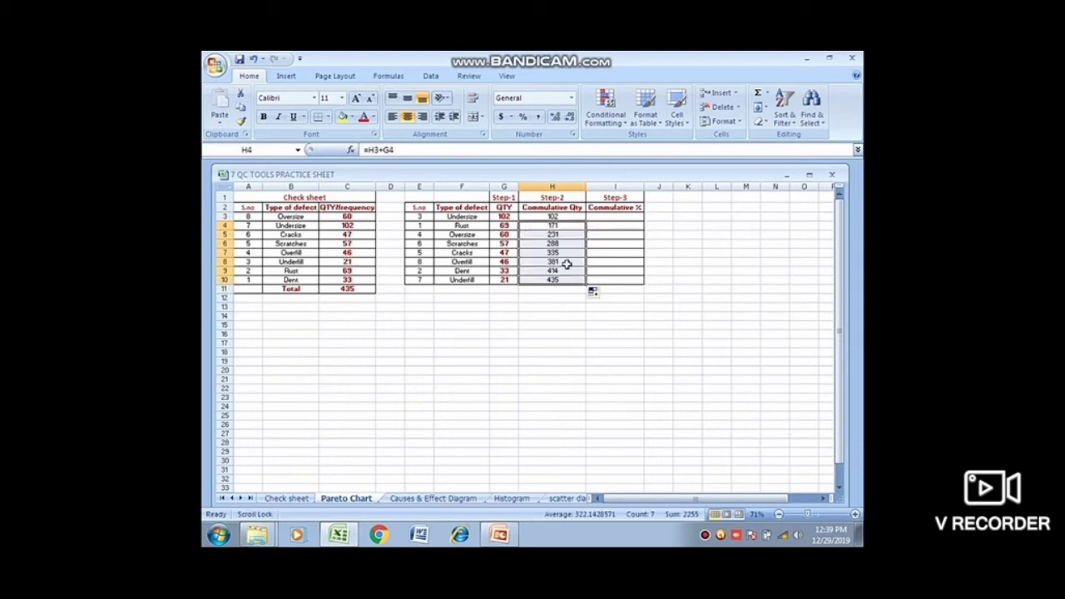
left_click(554, 227)
left_click(553, 210)
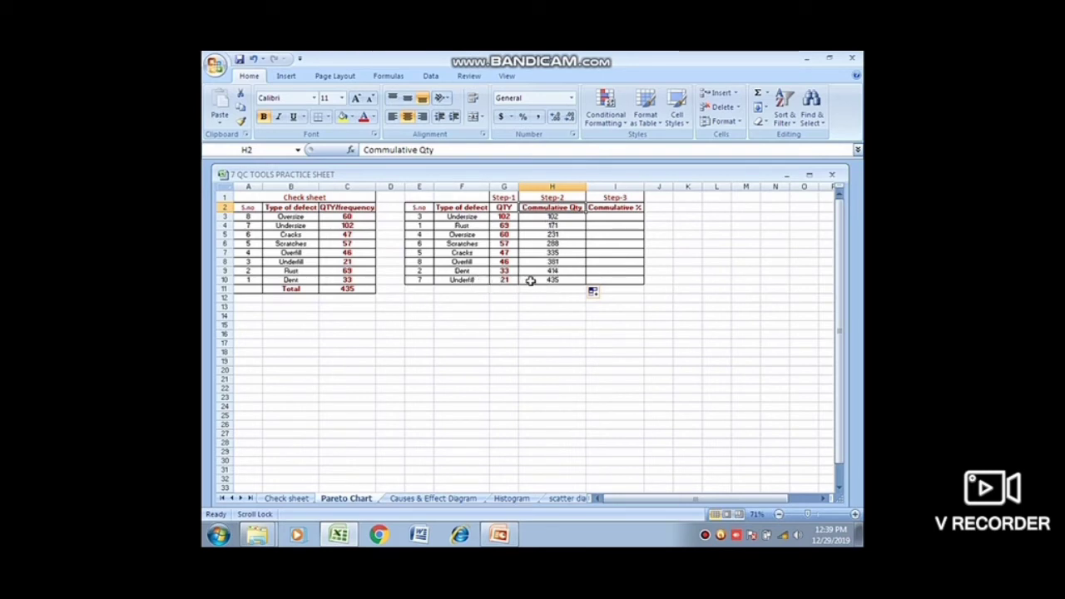
left_click(527, 280)
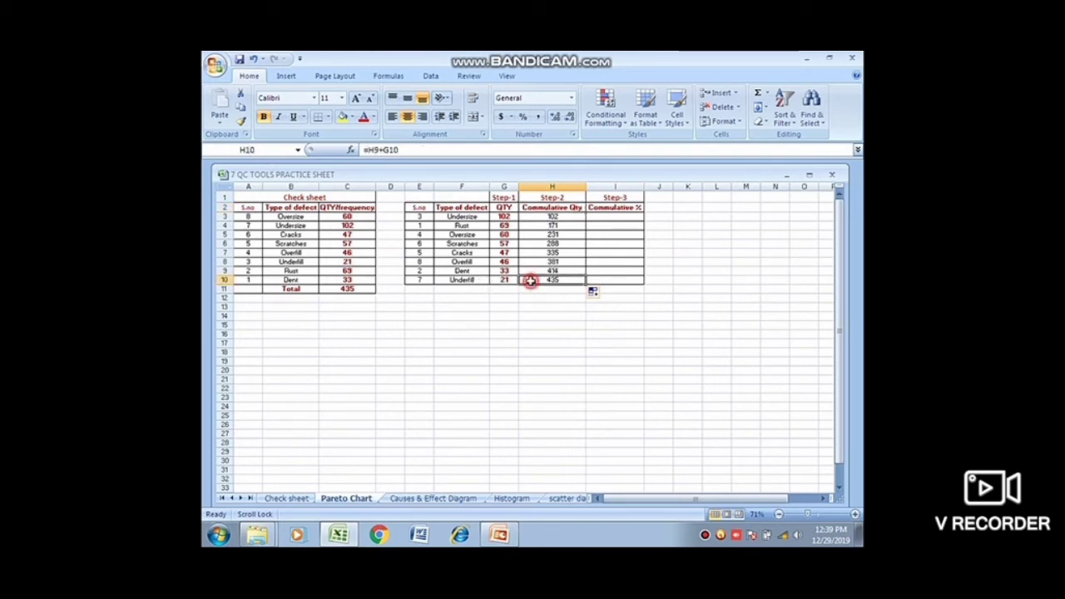
left_click(333, 289)
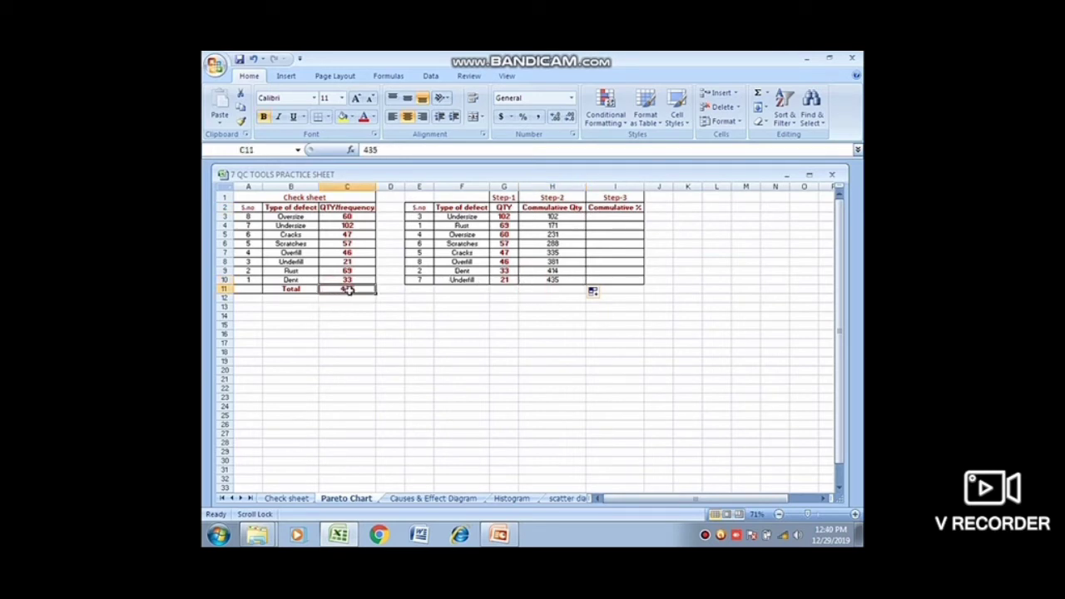
left_click(551, 281)
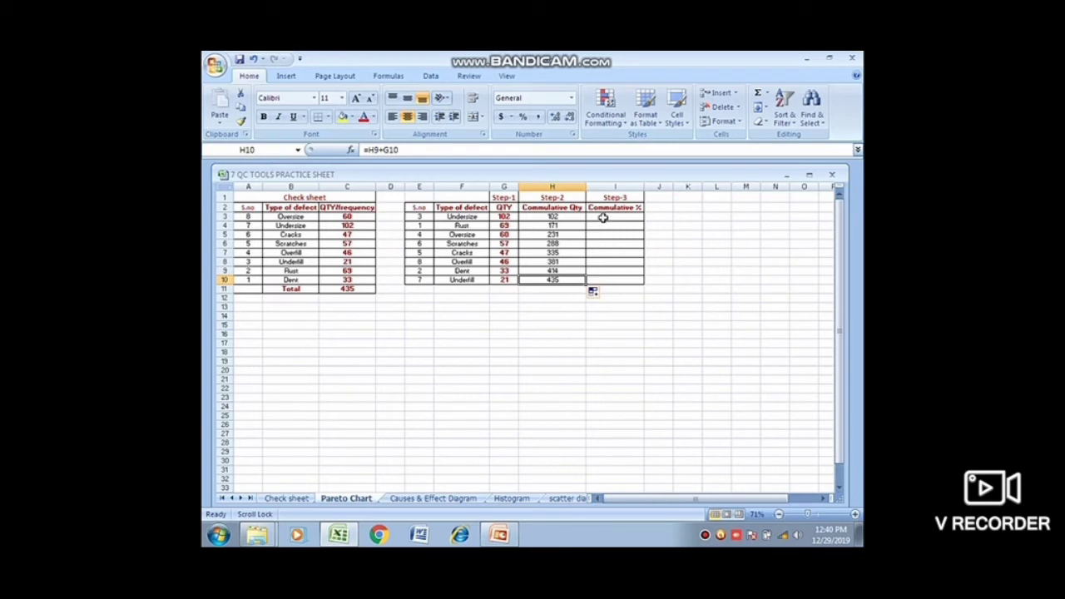
left_click(603, 217)
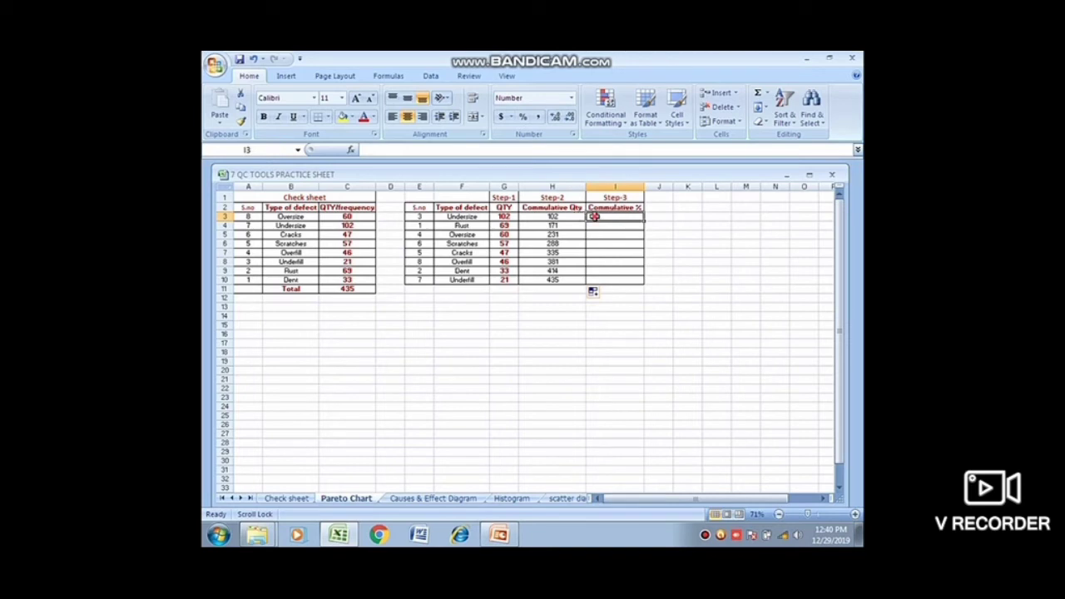
Start the I3 formula as =(H3/C11)*, deleting the stray characters typed after it.
type("=")
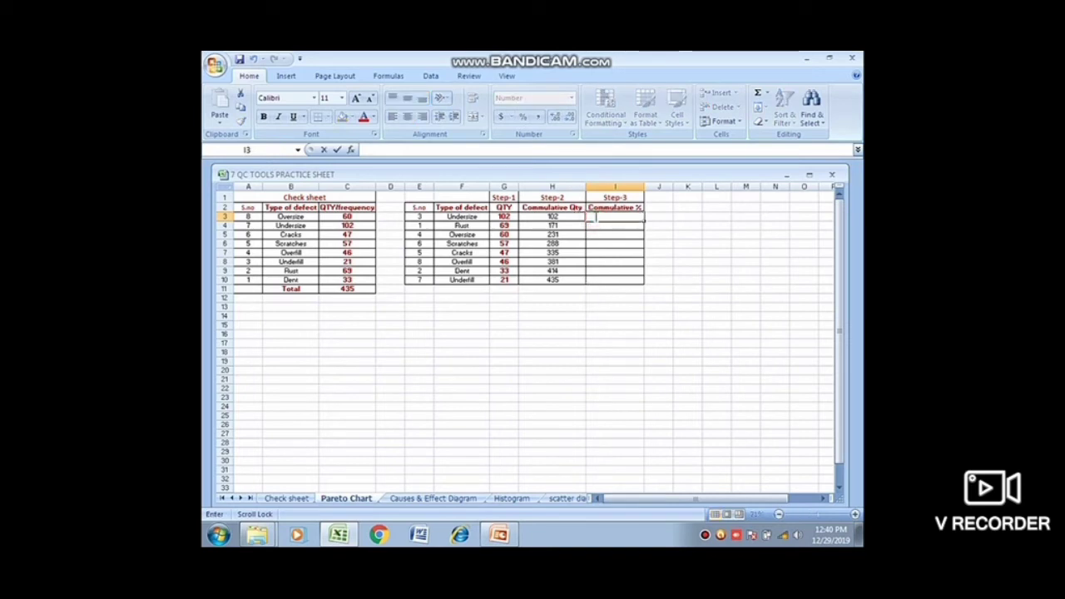
type("=")
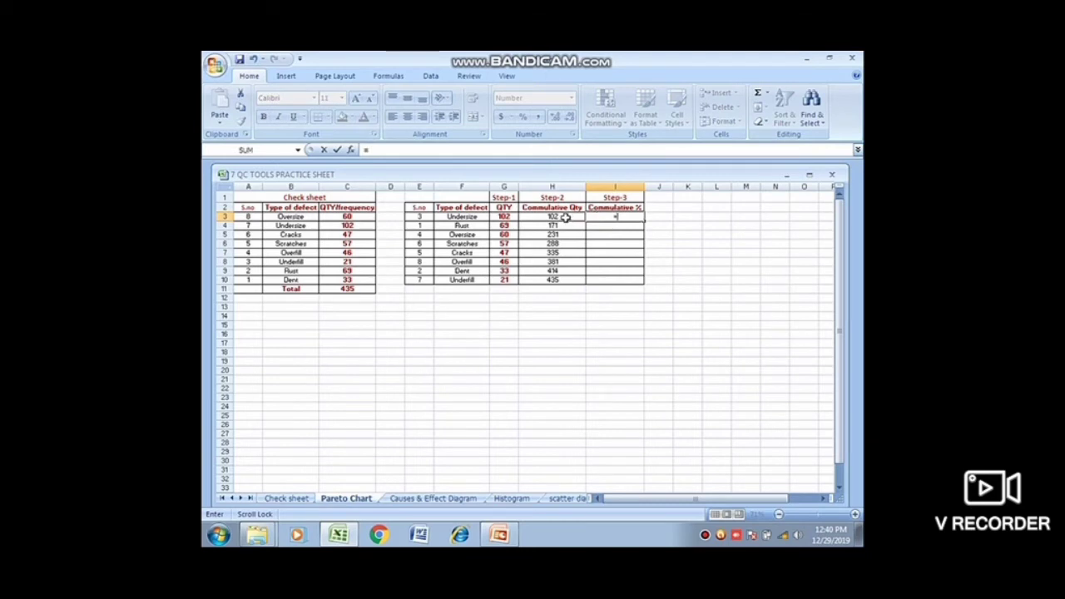
type("(")
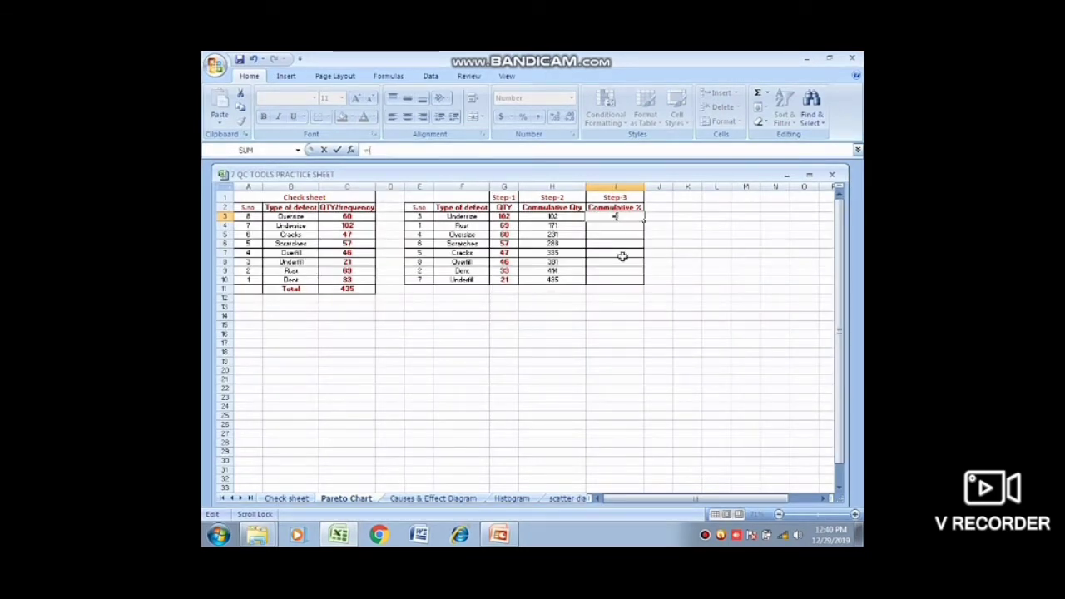
left_click(624, 217)
left_click(569, 216)
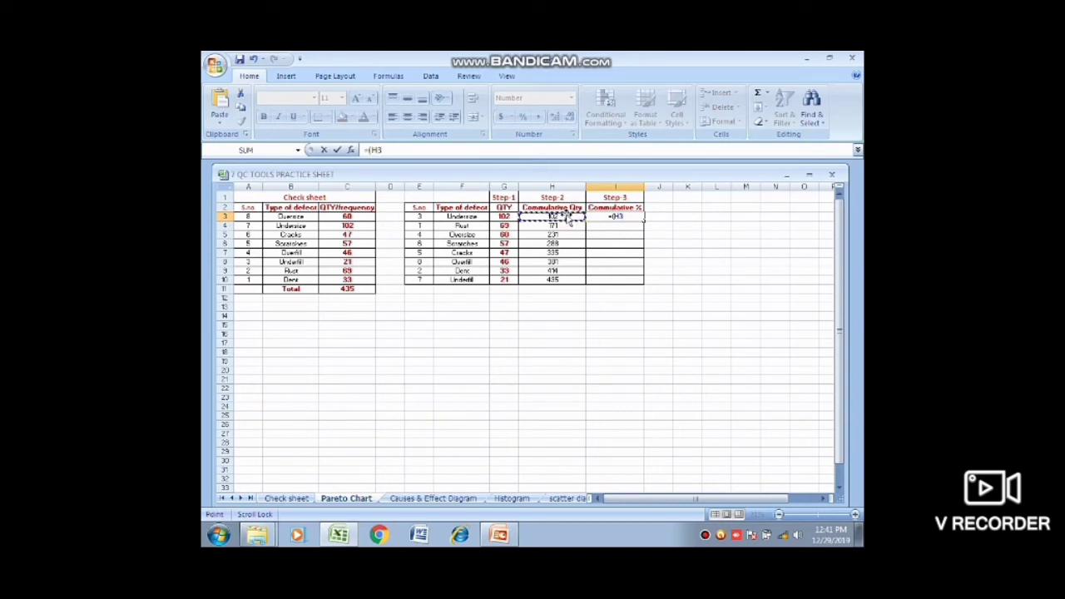
type("/")
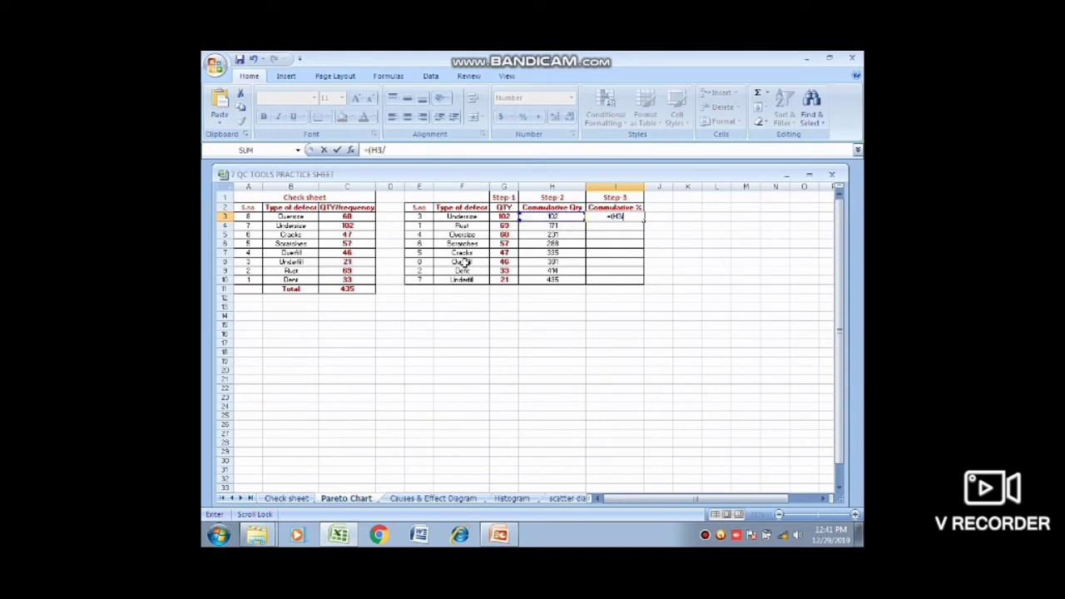
left_click(370, 288)
type(")")
type("*")
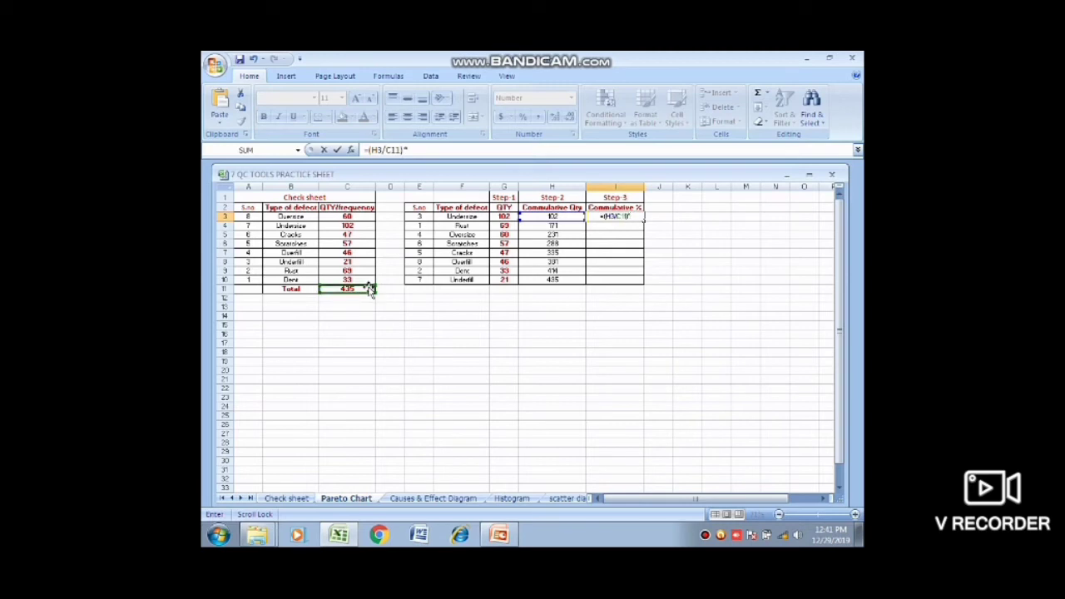
type("O33")
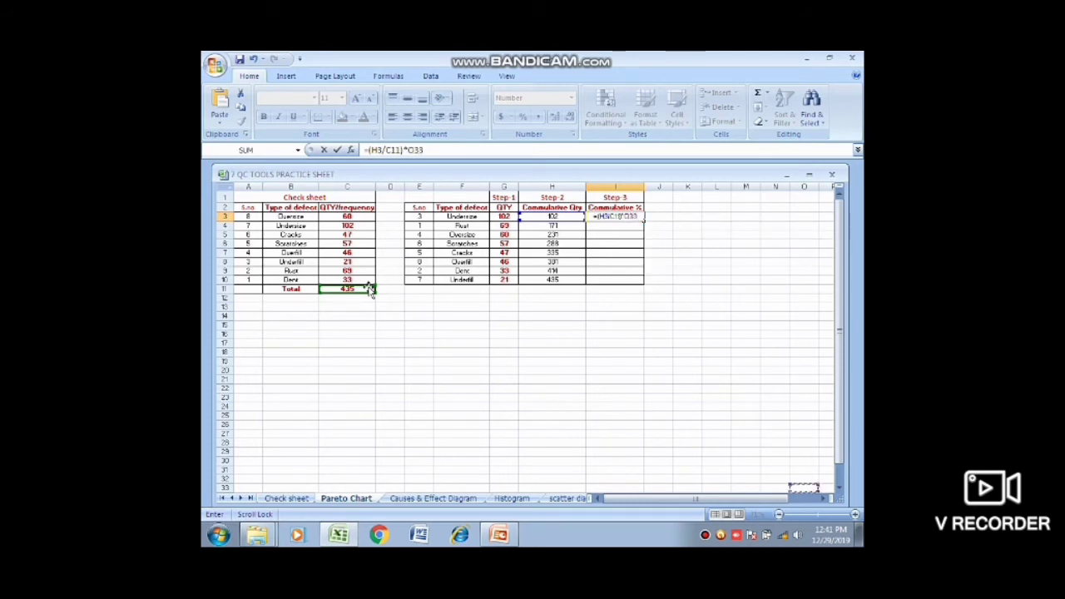
key("BackSpace")
key("BackSpace")
key("BackSpace")
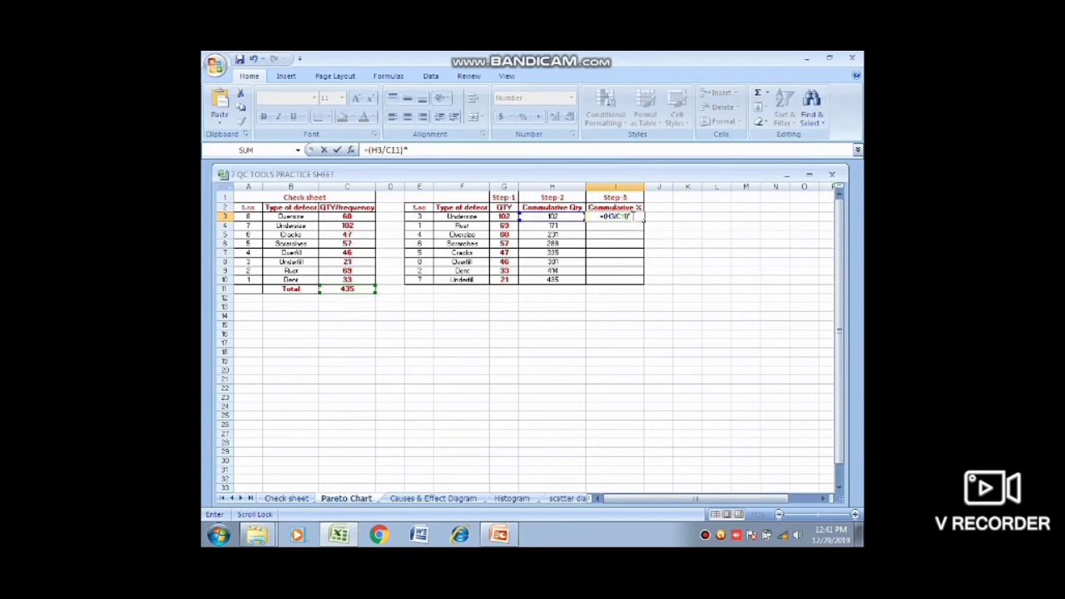
left_click(633, 216)
Finish I3 as =(H3/$C$11)*100, declining the suggested correction and making C11 absolute.
key("Return")
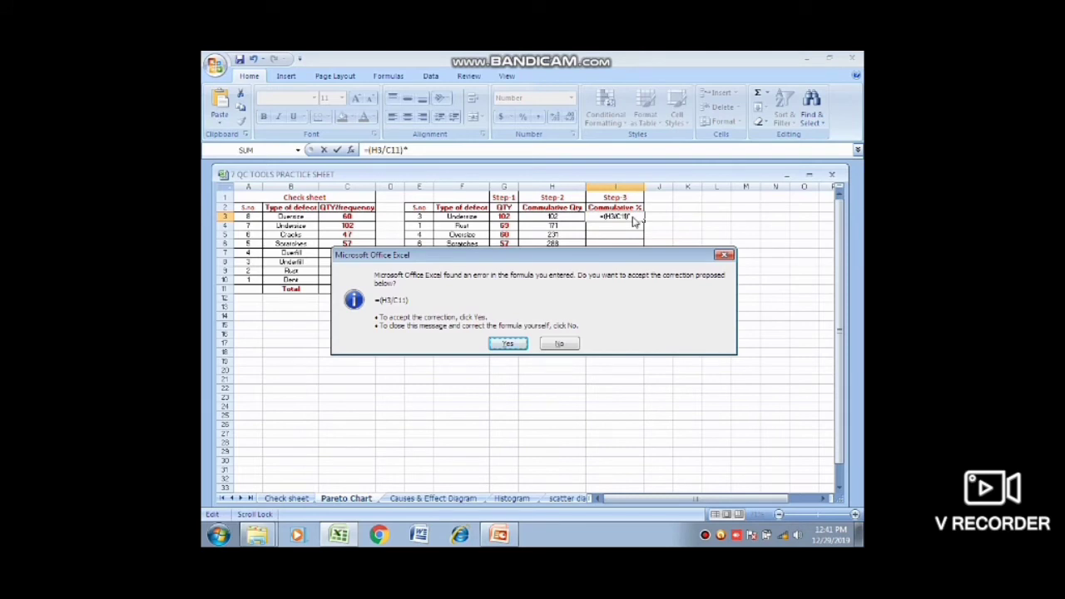
key("n")
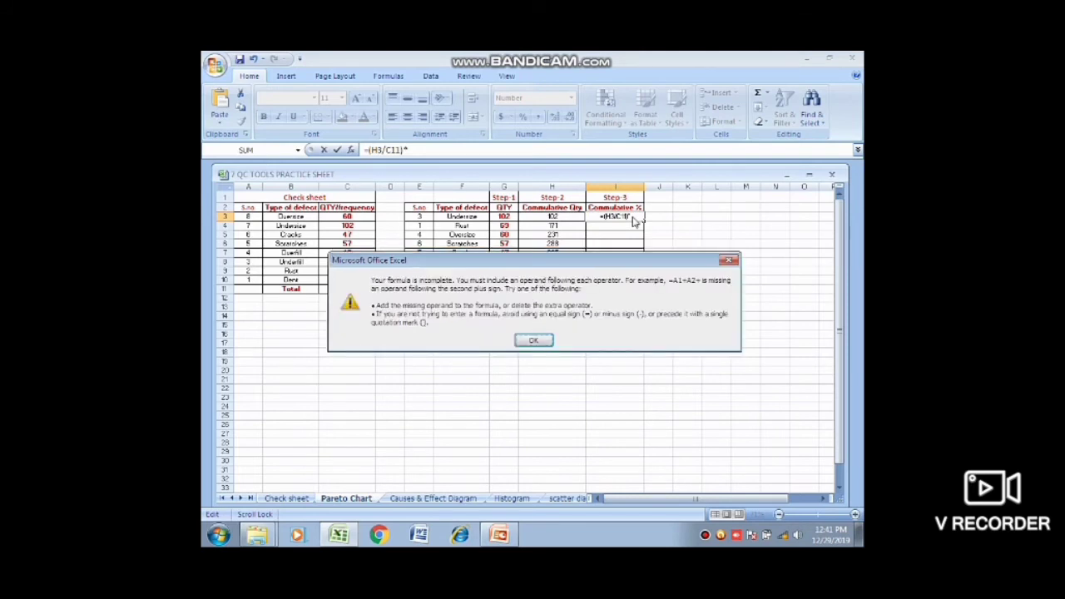
key("Return")
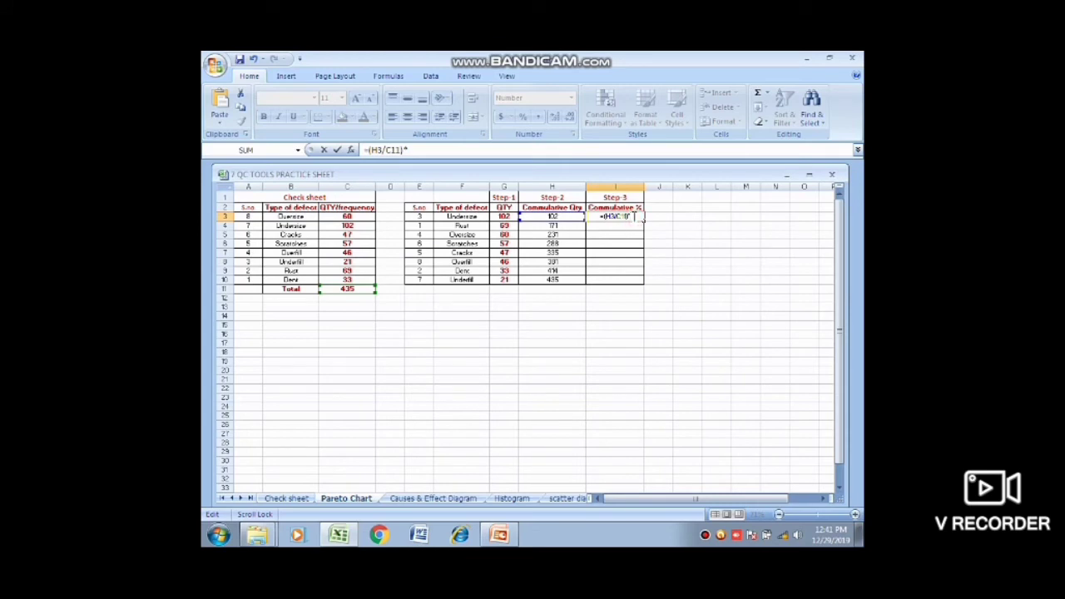
type("100")
key("F4")
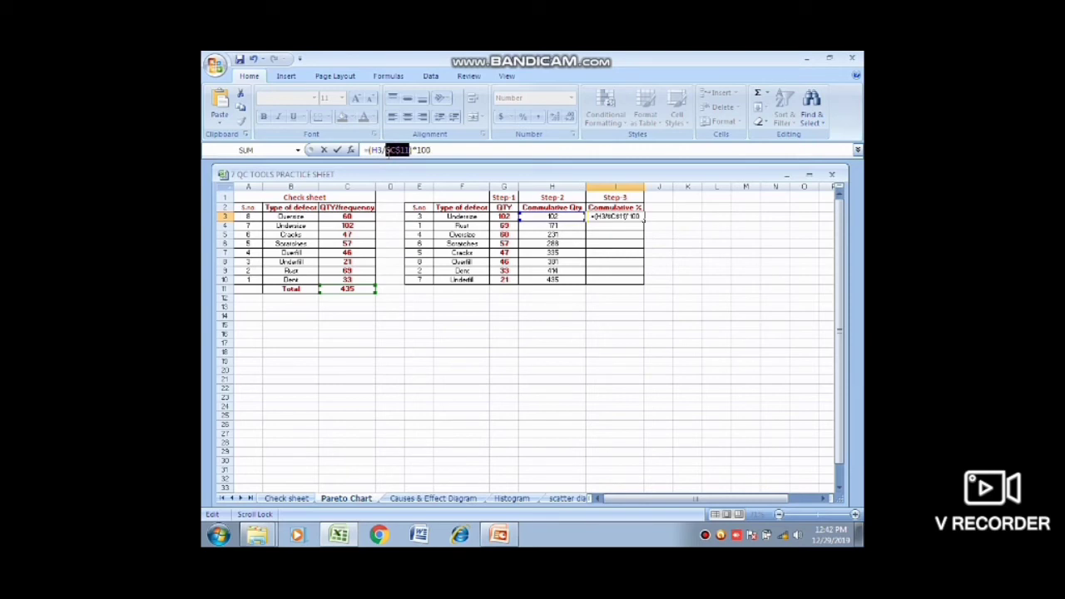
Commit I3 and fill the percentage formula down to I10, confirming it ends at 100.00.
key("Return")
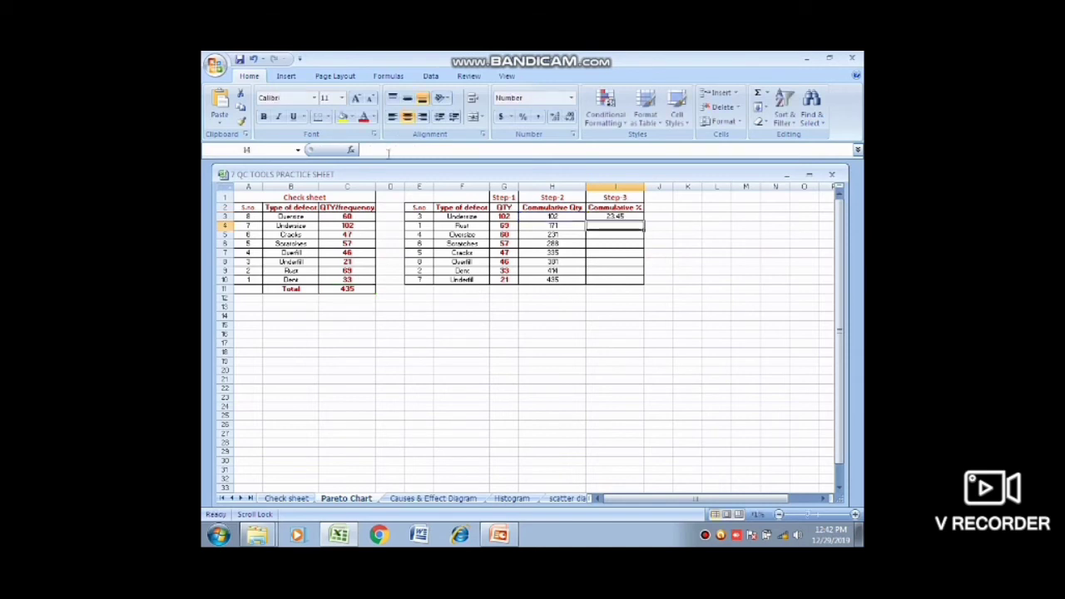
left_click(632, 218)
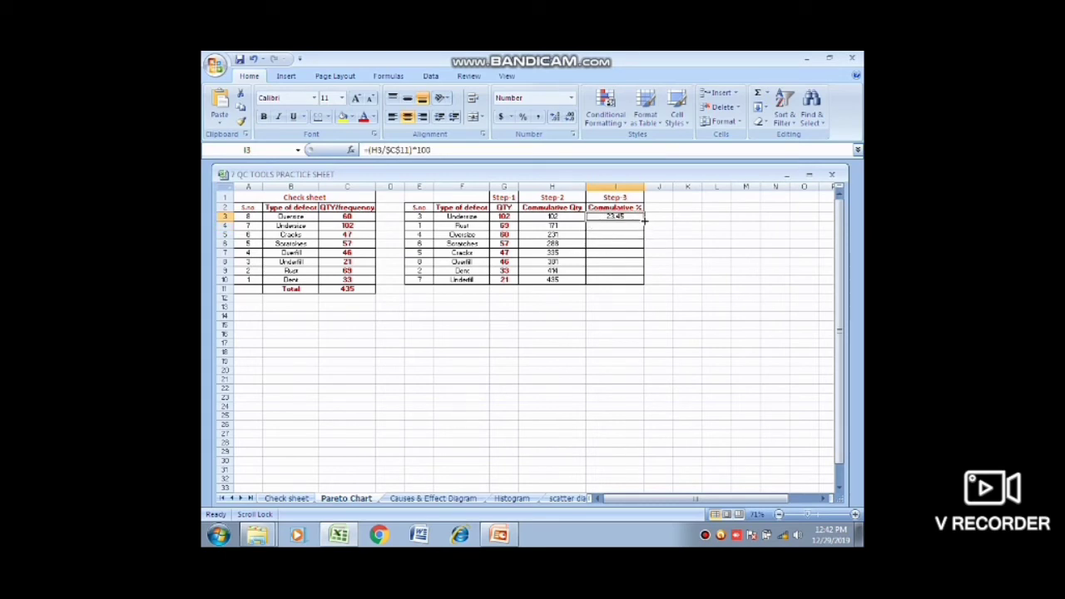
left_click_drag(644, 221, 653, 281)
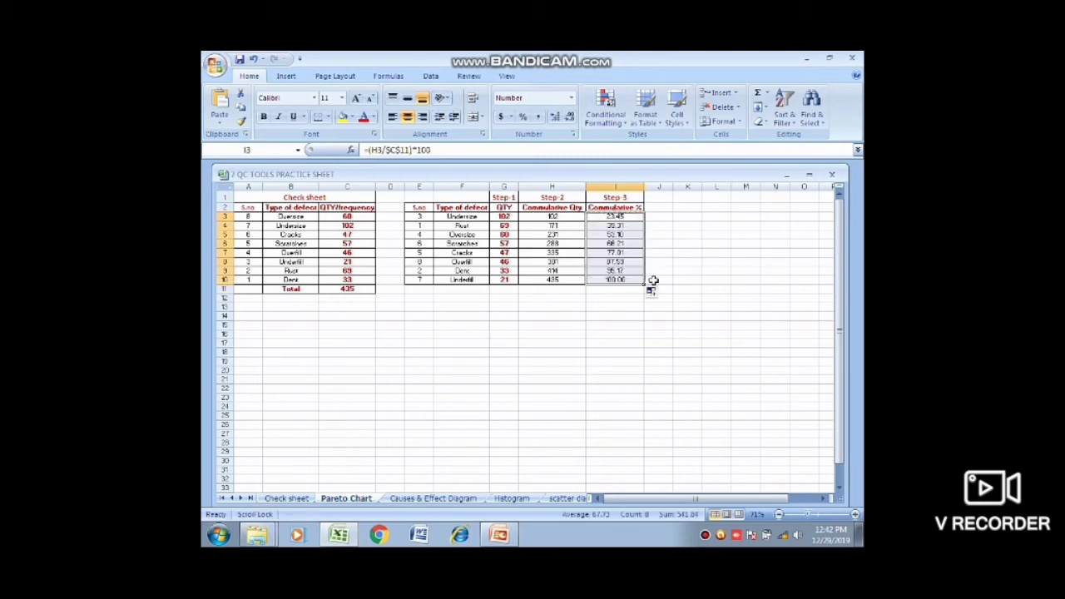
left_click(619, 309)
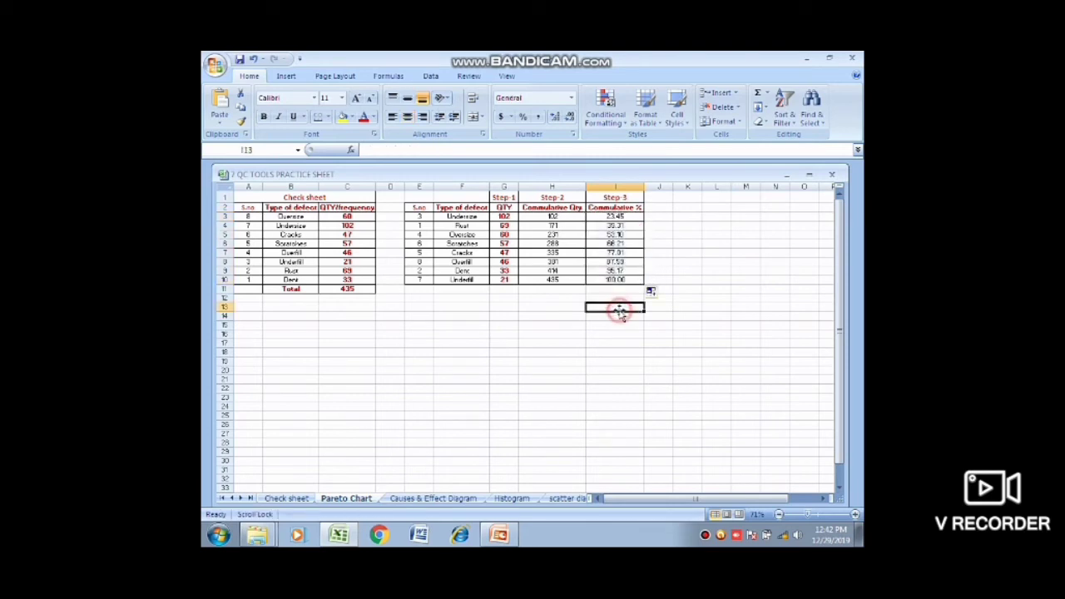
left_click(610, 281)
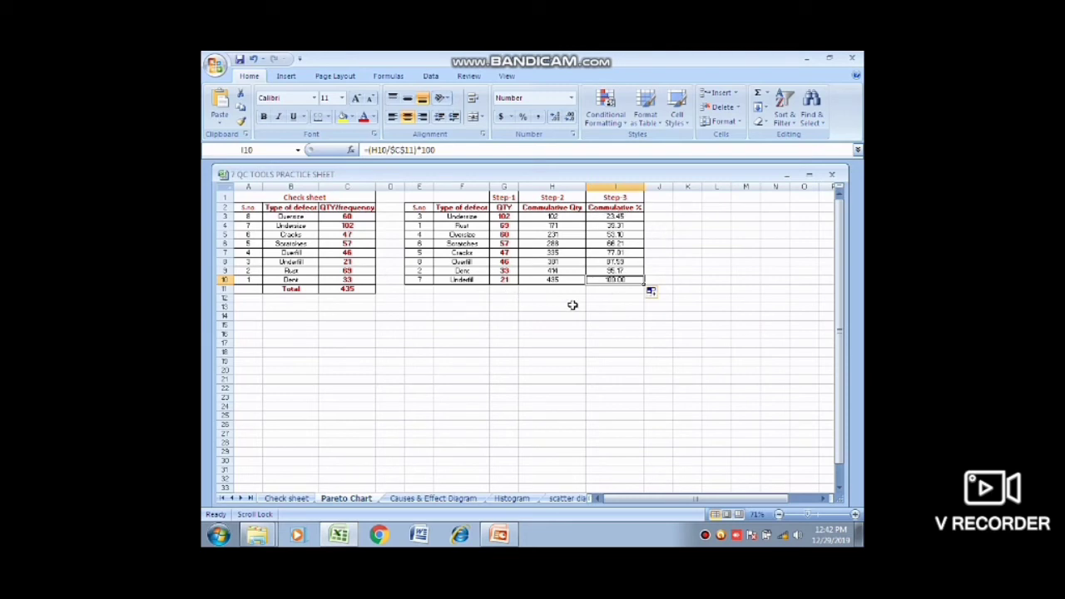
left_click(548, 282)
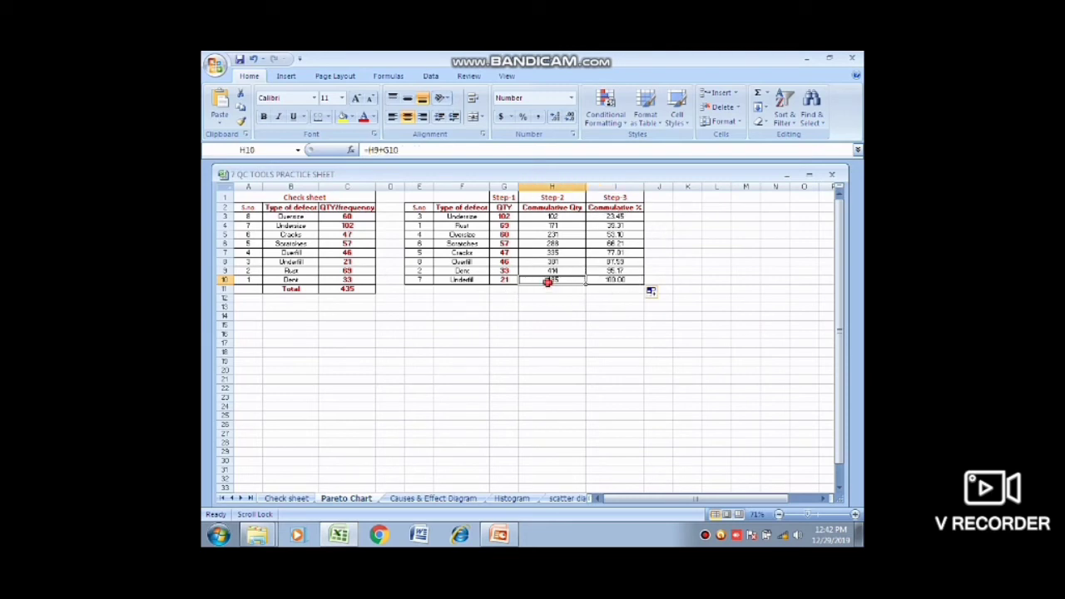
left_click(600, 281)
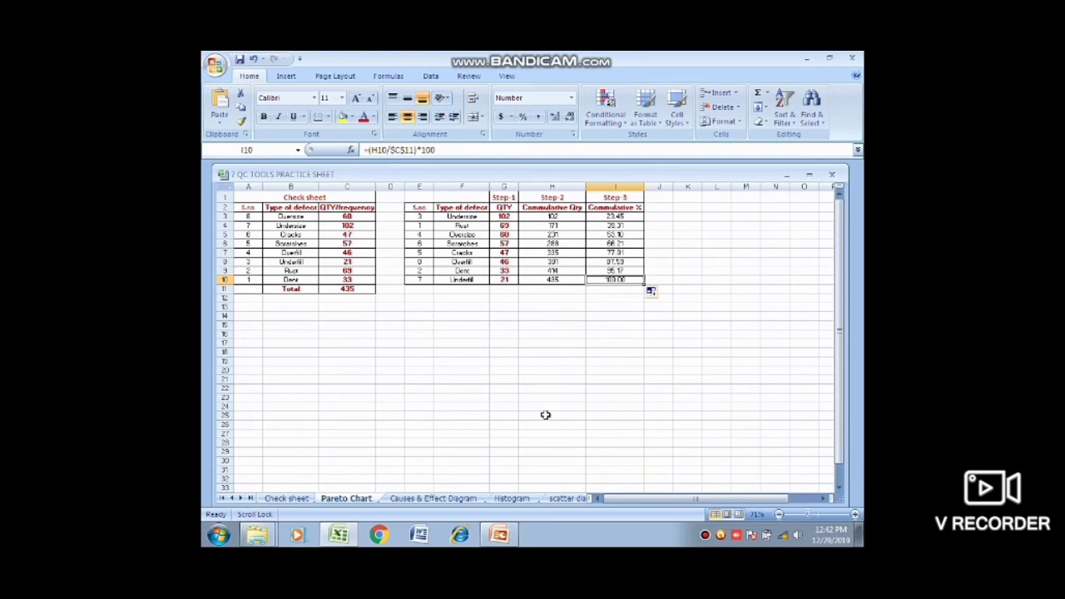
left_click(512, 425)
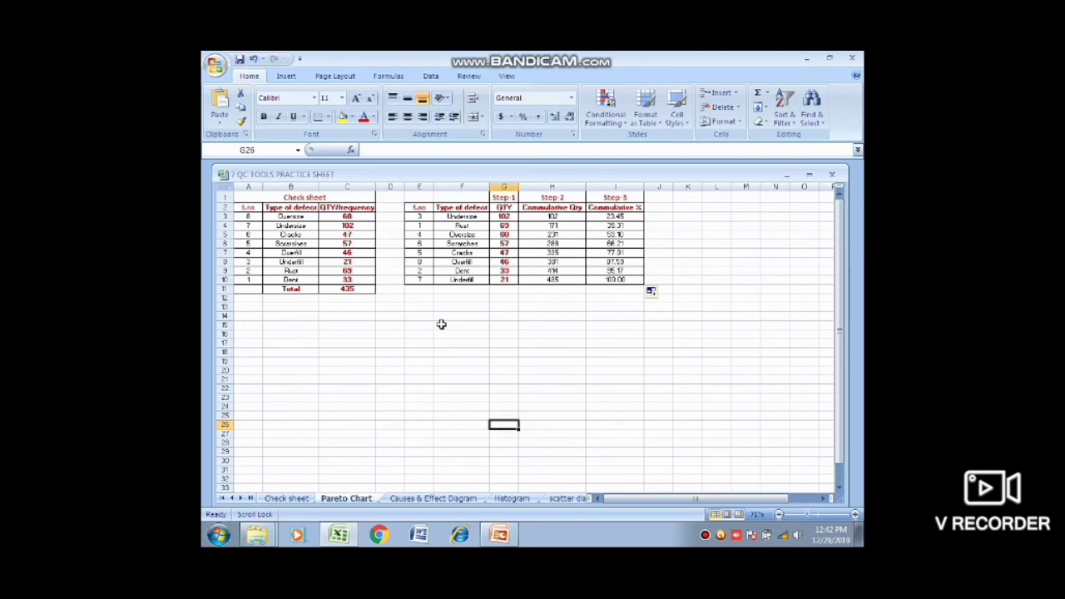
Select F2:G10 together with the Commulative % column I2:I10 as chart data.
left_click(455, 205)
left_click_drag(455, 204, 452, 280)
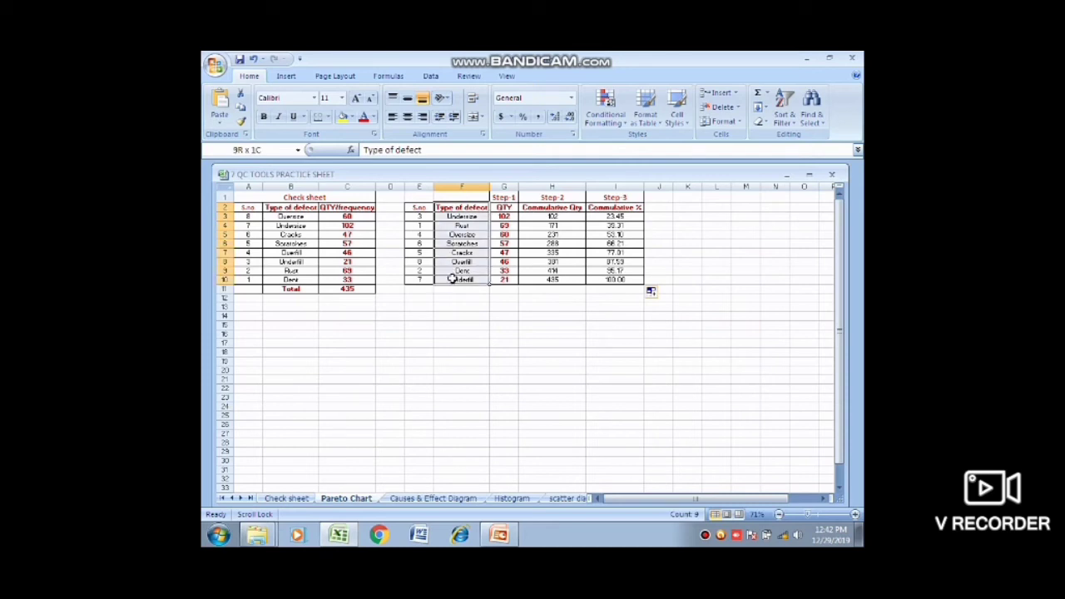
left_click_drag(452, 280, 499, 279)
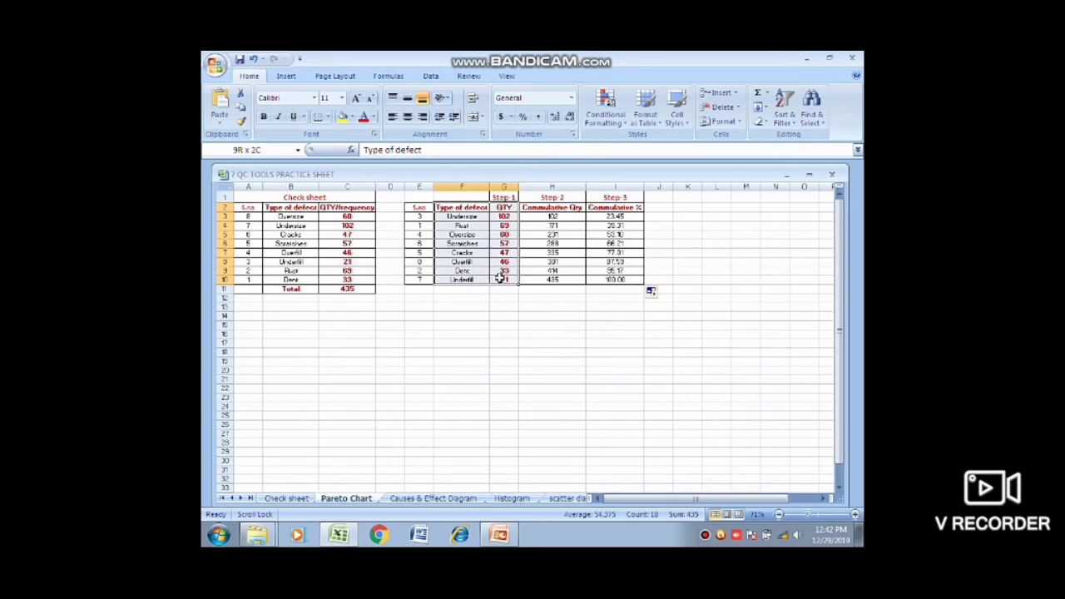
left_click_drag(517, 280, 517, 280)
left_click(596, 217, "ctrl")
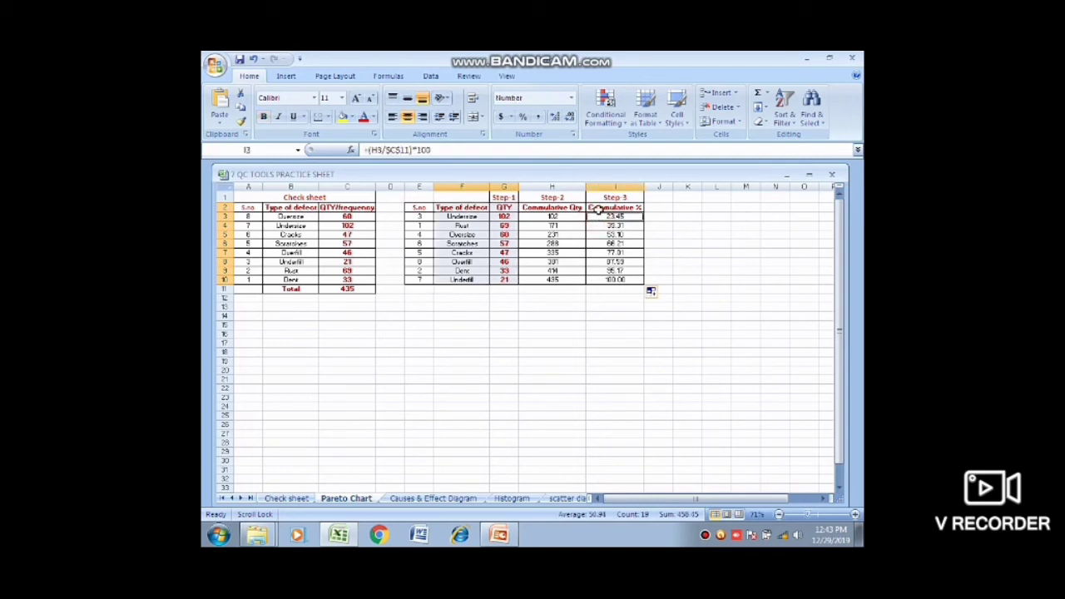
left_click(596, 208, "ctrl")
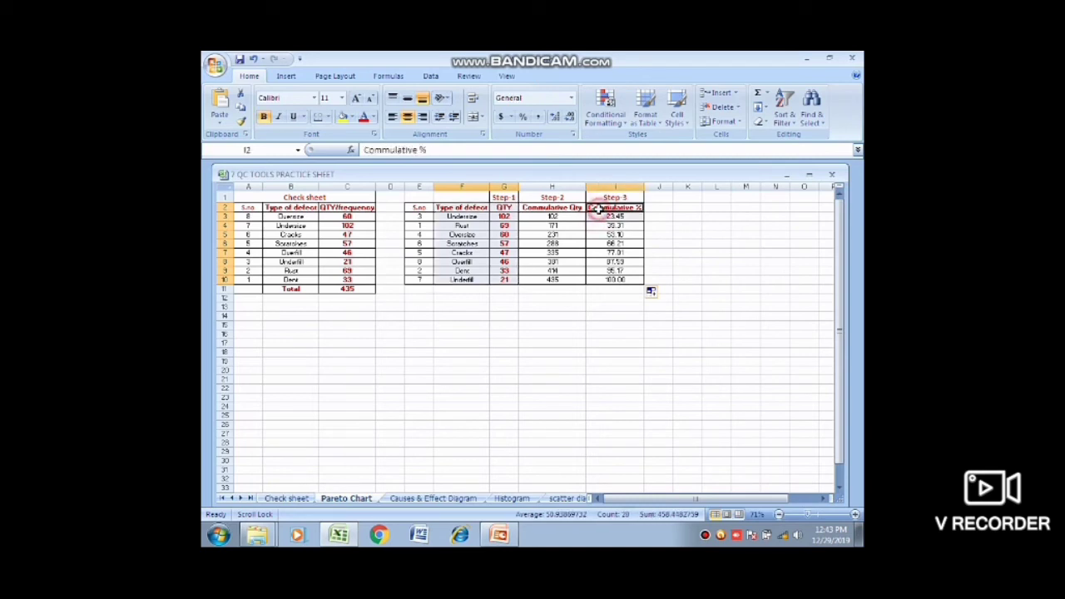
left_click_drag(597, 209, 594, 279)
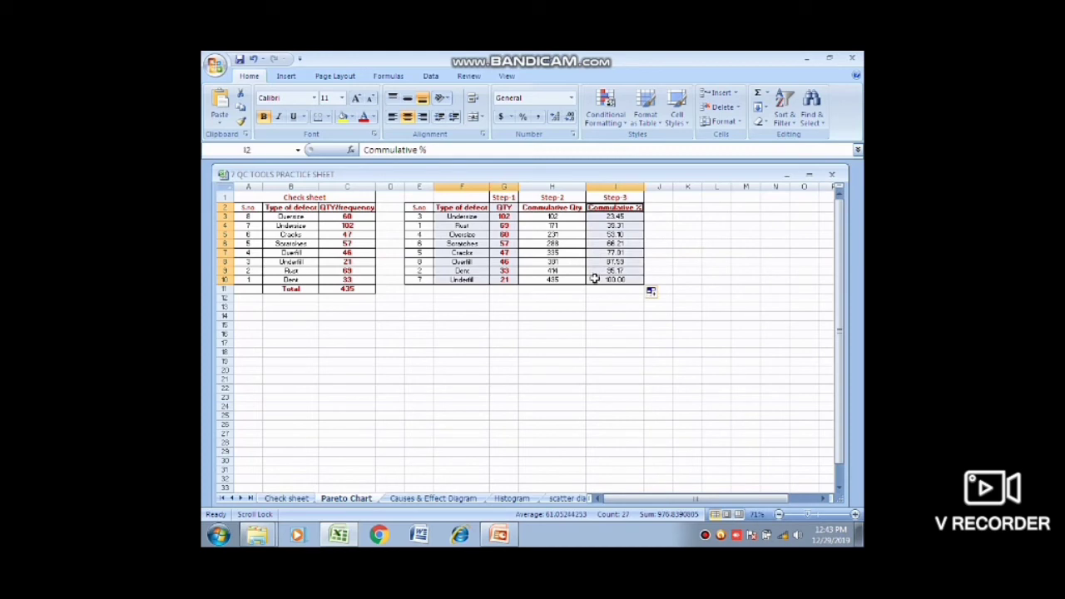
left_click(285, 77)
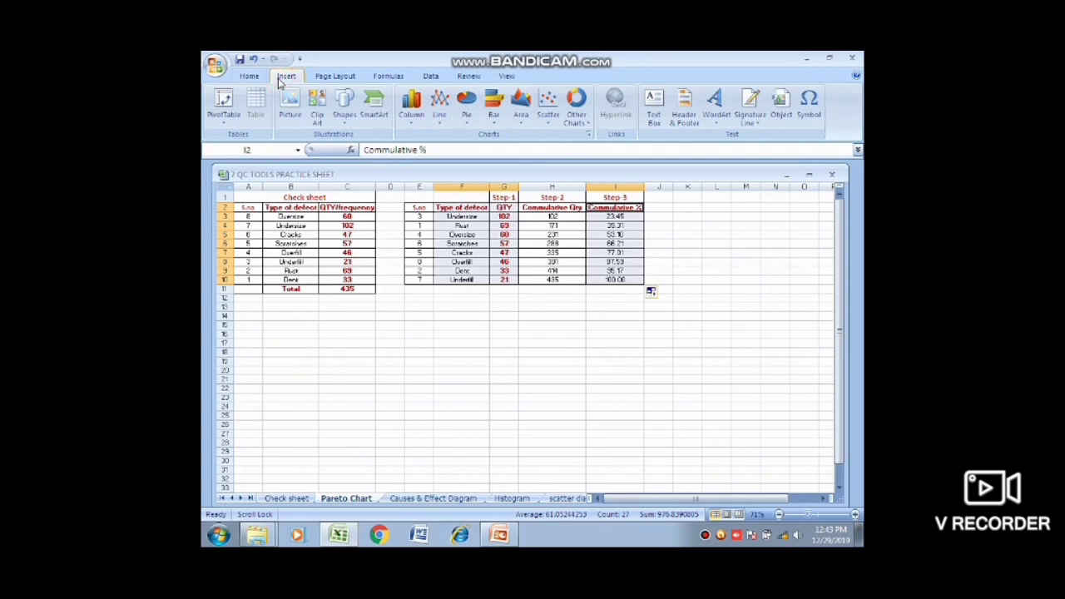
Insert a 2-D Clustered Column chart from the selected defect data.
left_click(411, 104)
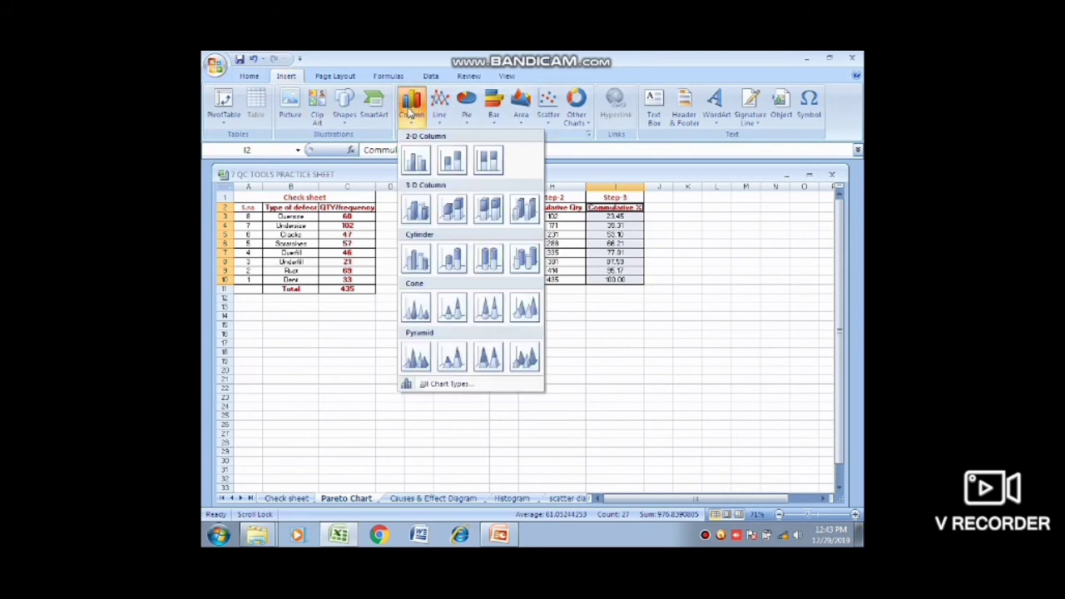
left_click(415, 160)
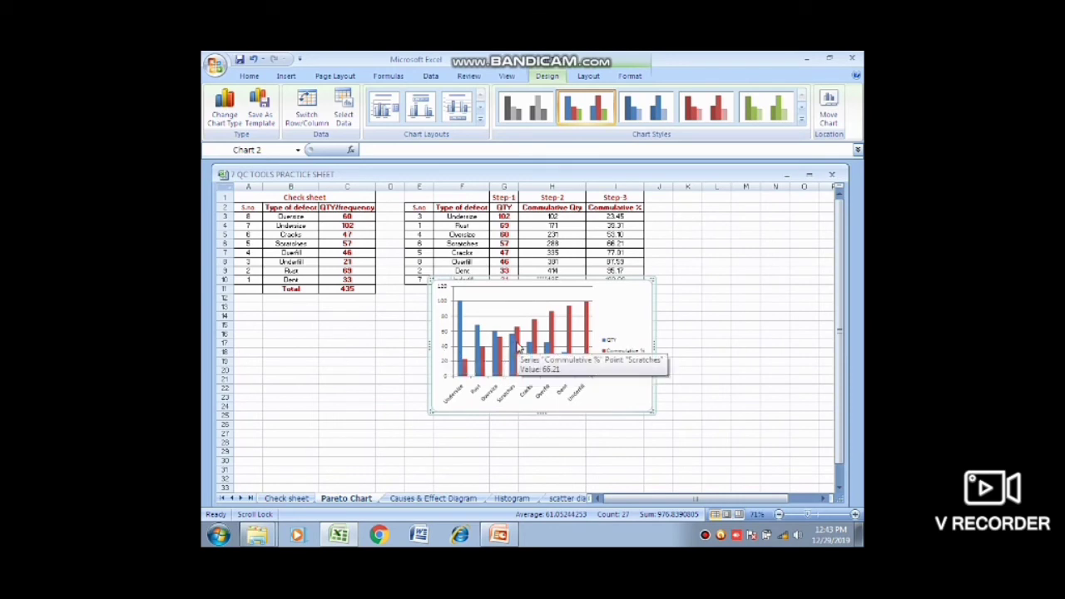
Change the Commulative % series chart type to Line, leaving QTY as columns.
left_click(517, 346)
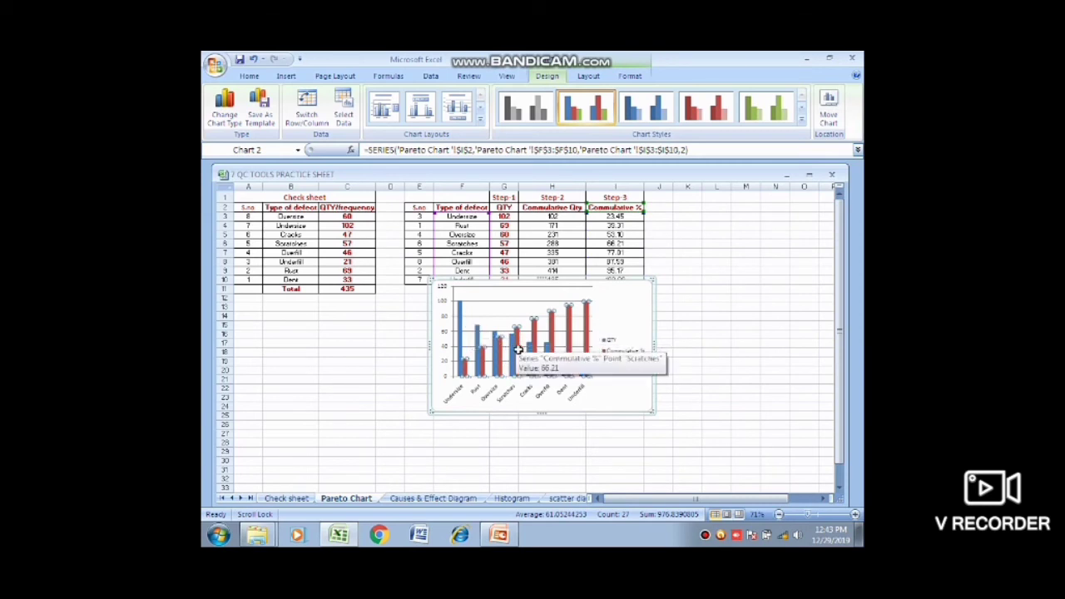
right_click(519, 352)
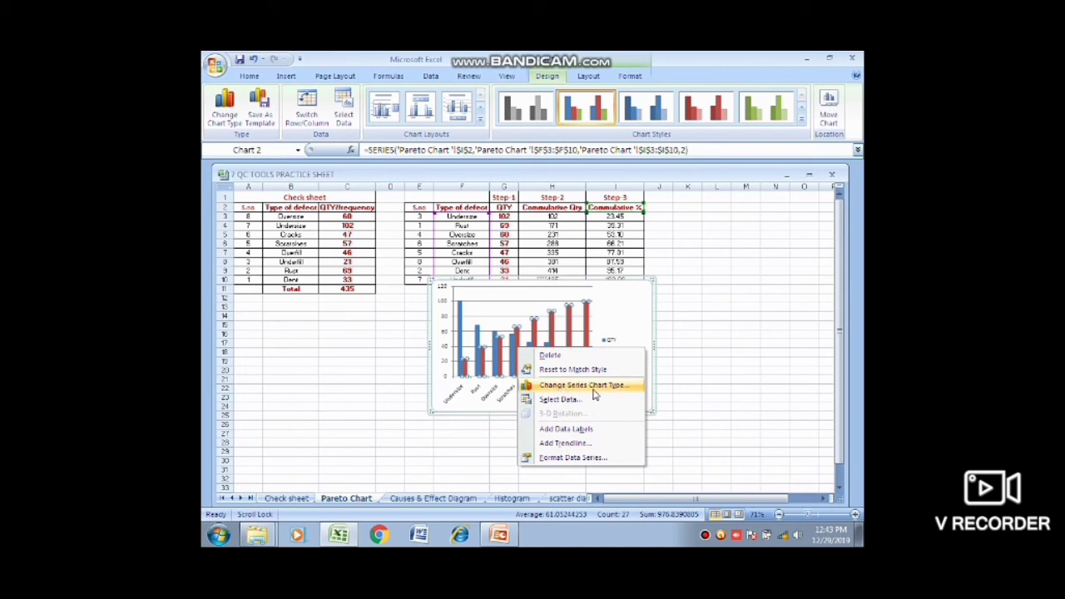
left_click(595, 387)
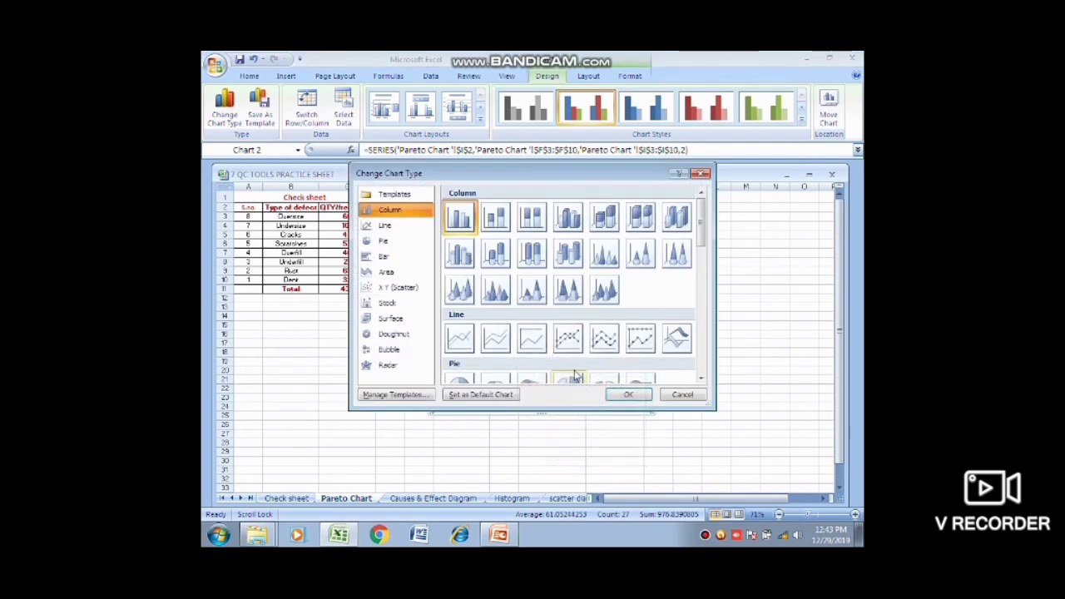
left_click(467, 348)
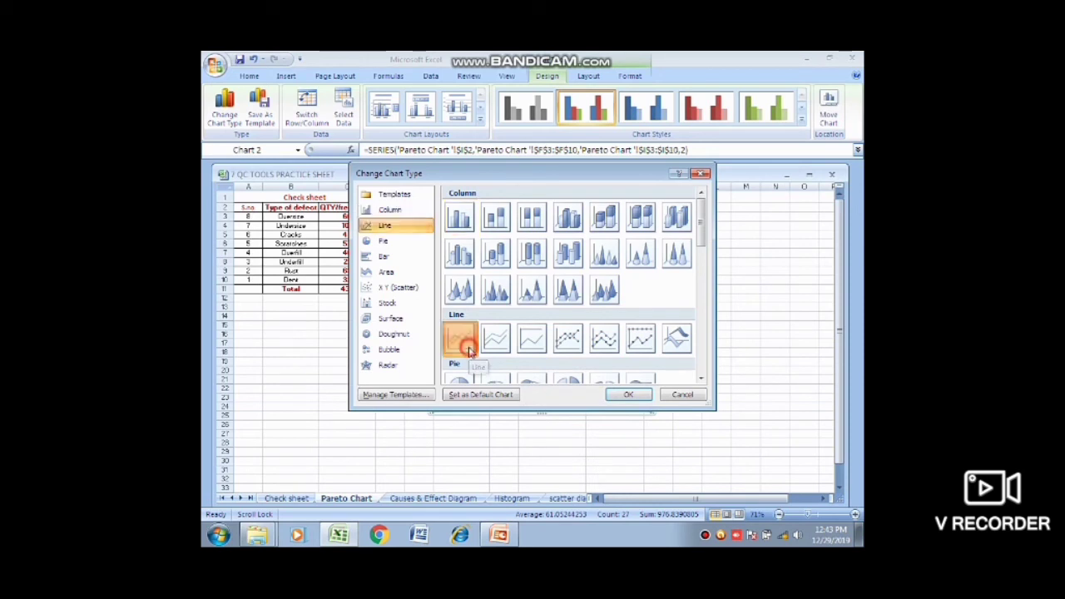
left_click(629, 394)
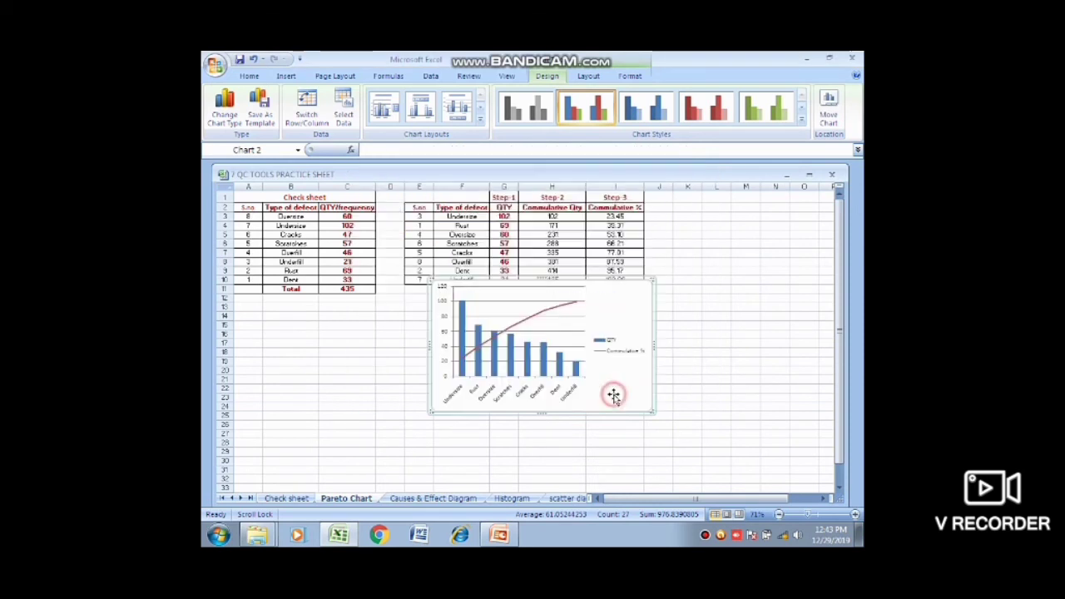
Plot the Commulative % series on a right-hand secondary axis scaled 0 to 120.
left_click(511, 331)
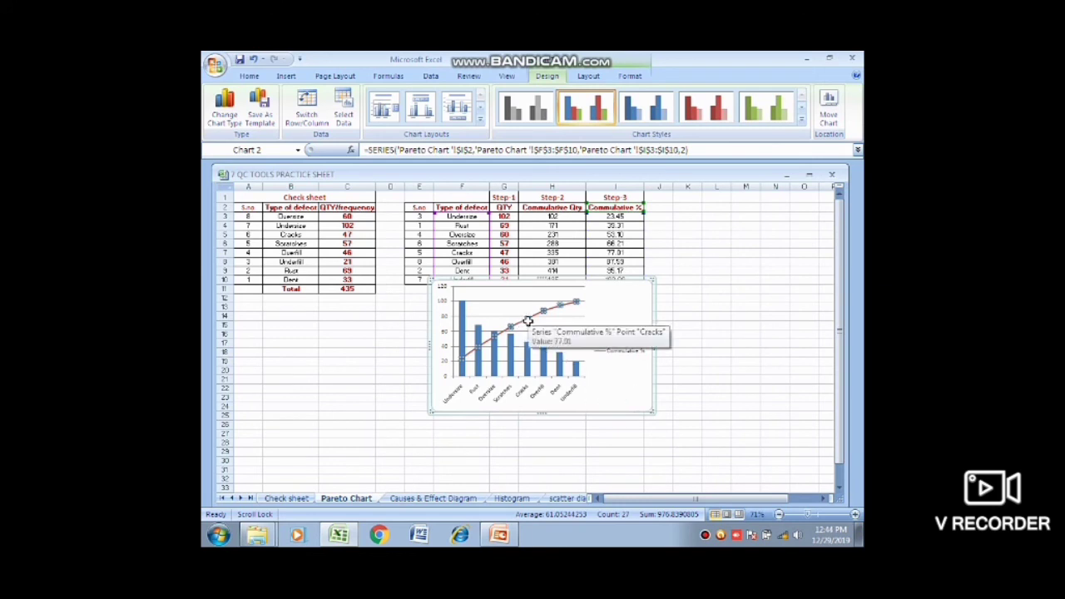
right_click(528, 321)
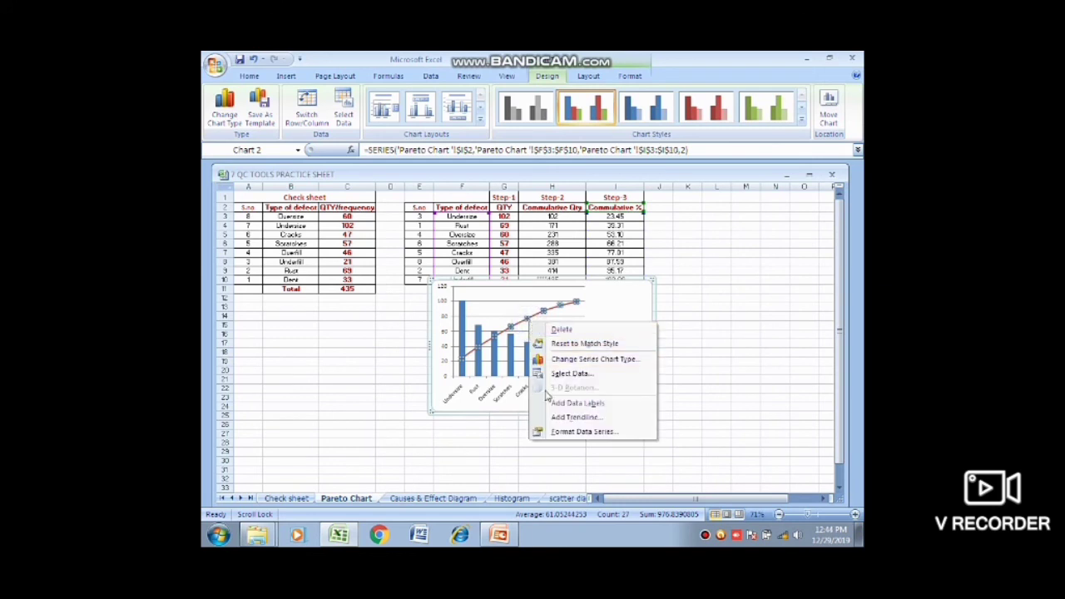
left_click(586, 432)
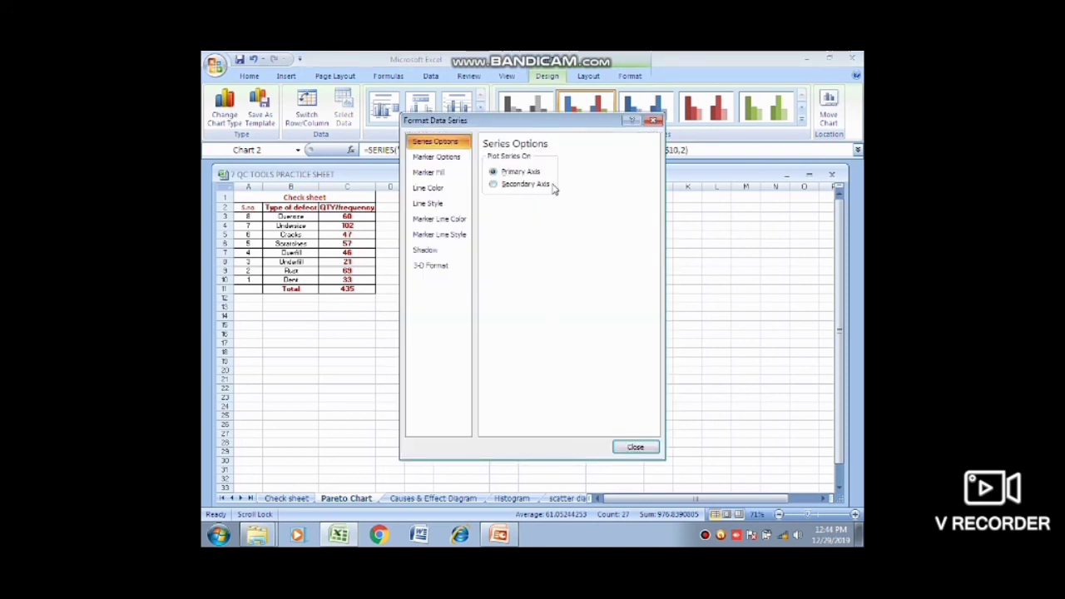
left_click(493, 185)
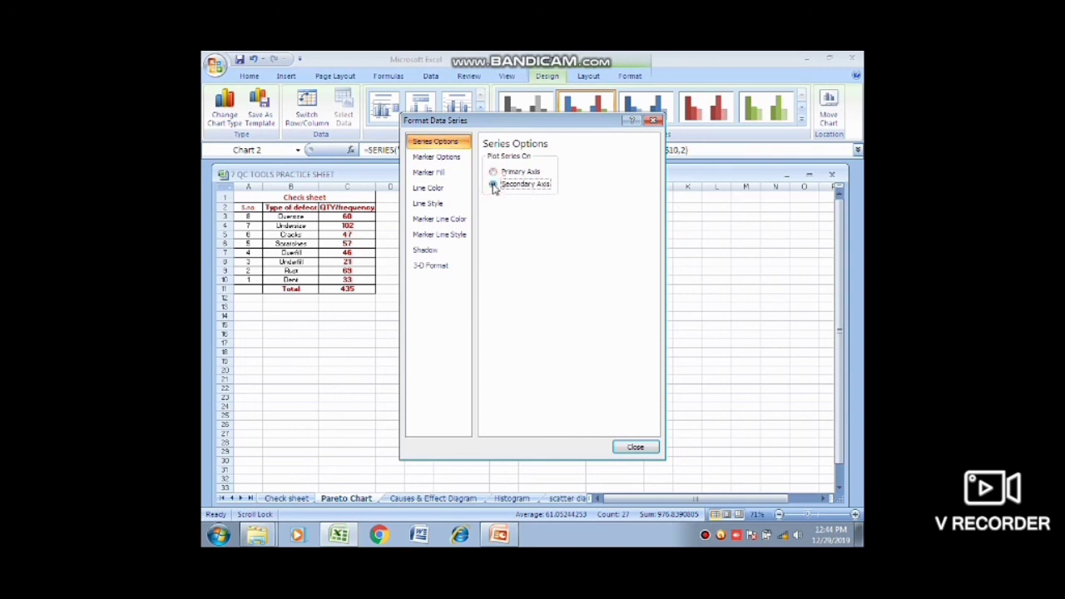
left_click(634, 447)
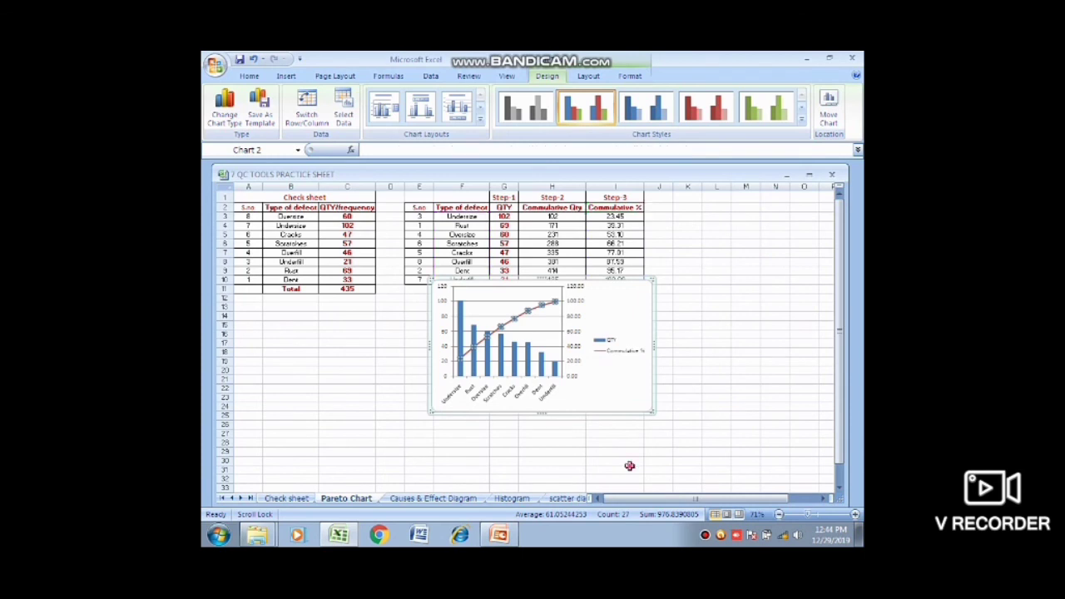
left_click(630, 468)
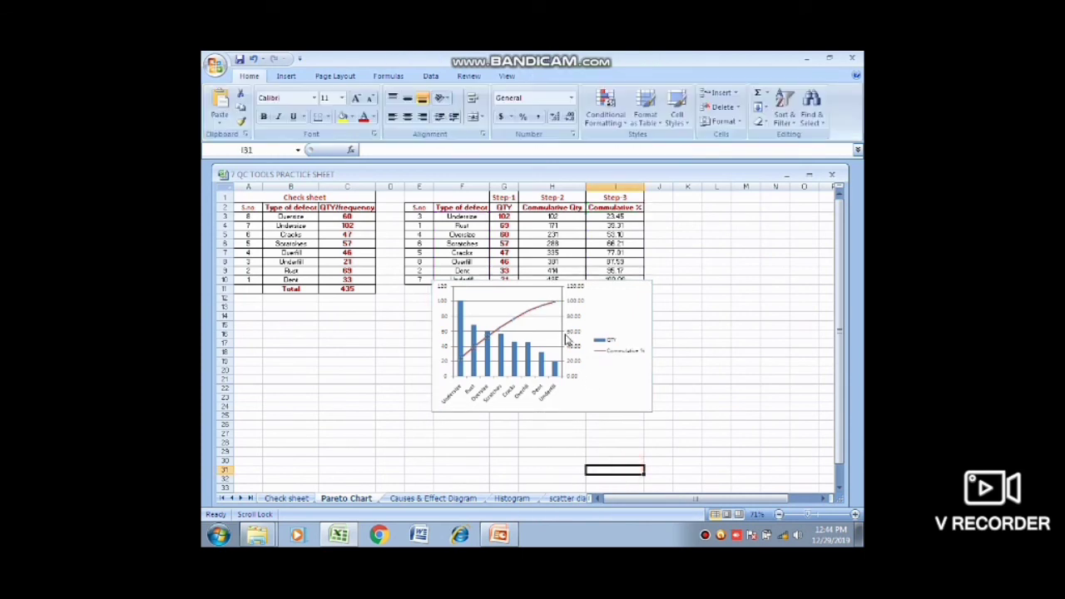
Label the cumulative % points (23.45 up to 100), then enlarge the chart and move it below the tables.
left_click(554, 304)
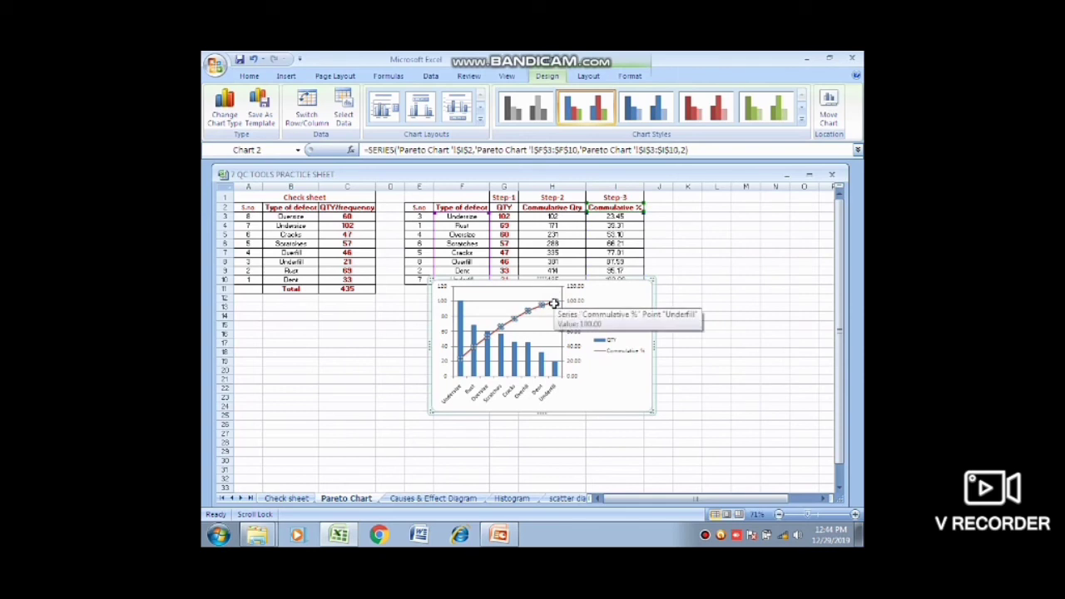
right_click(554, 305)
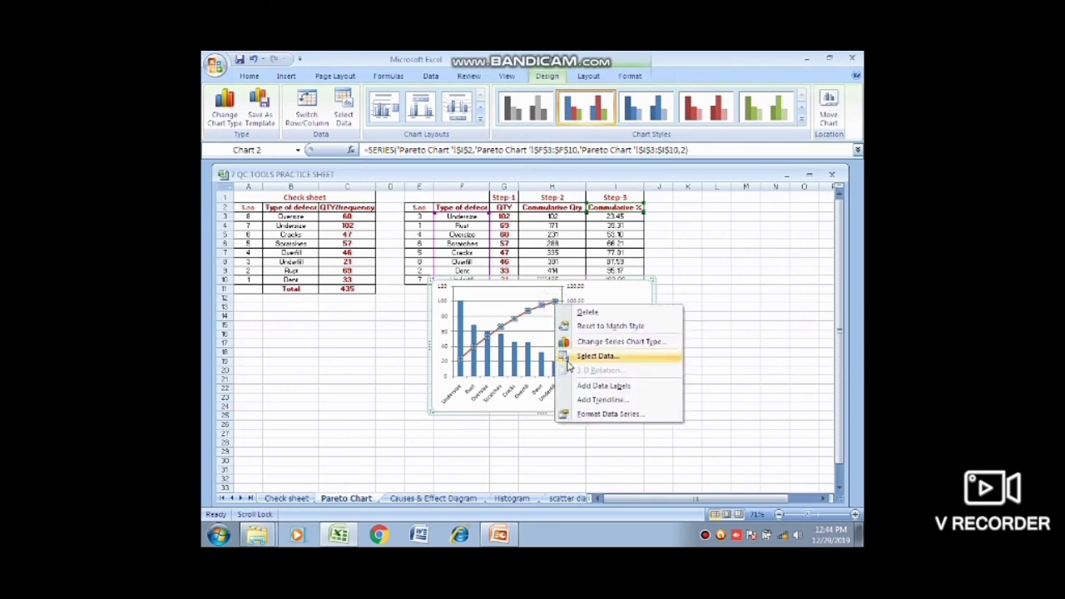
left_click(603, 386)
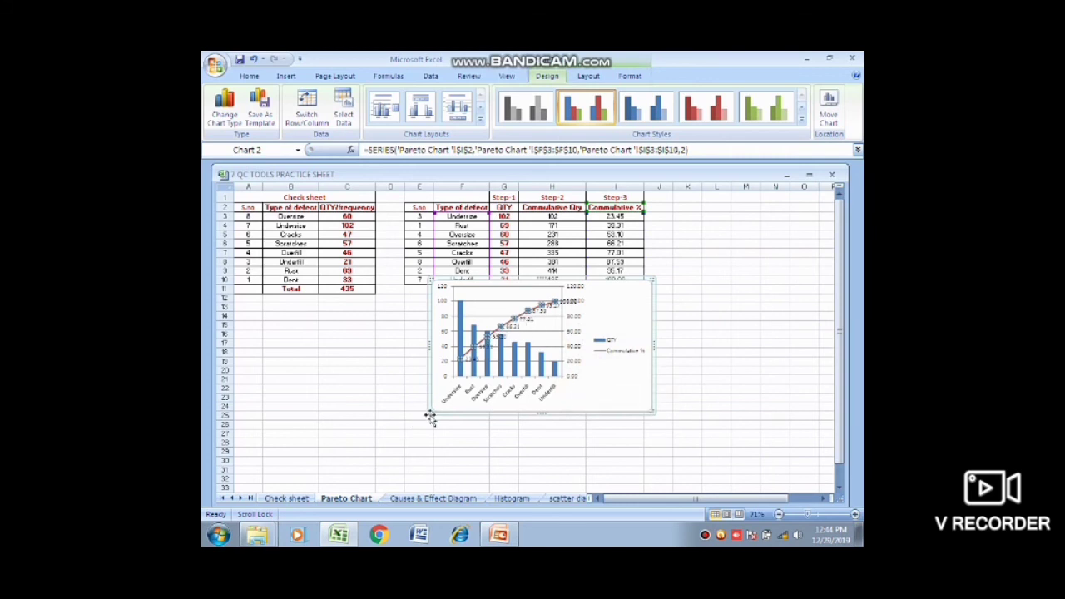
left_click_drag(429, 411, 343, 463)
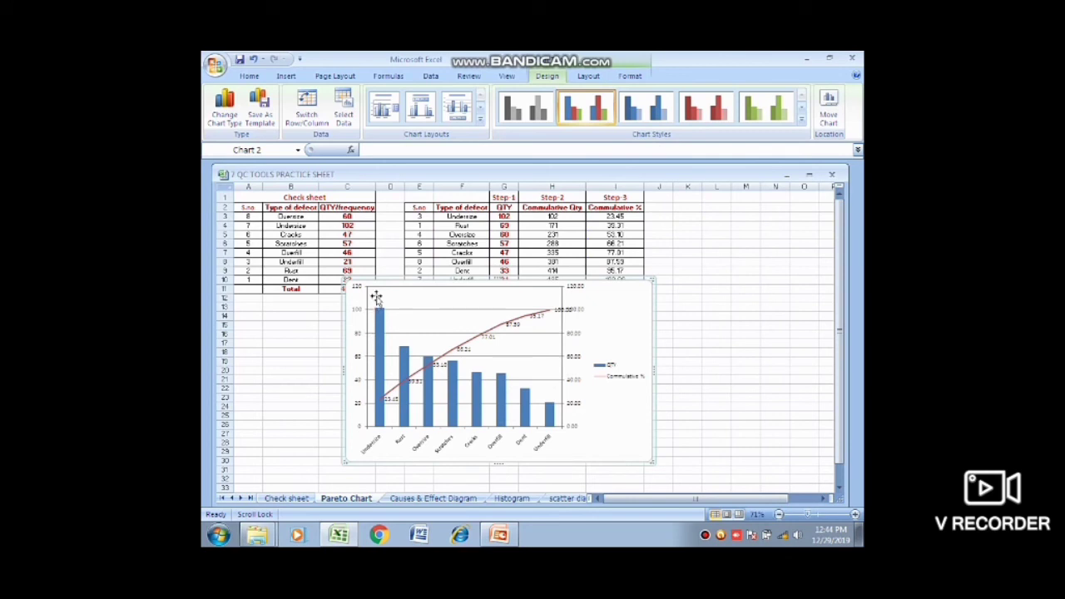
left_click_drag(388, 277, 391, 306)
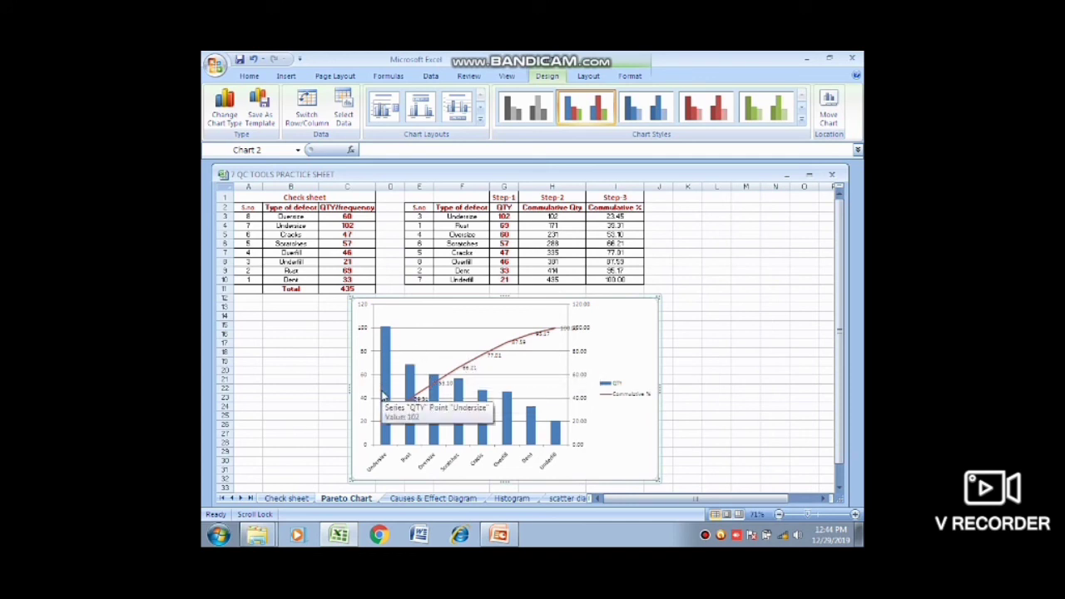
mouse_move(409, 403)
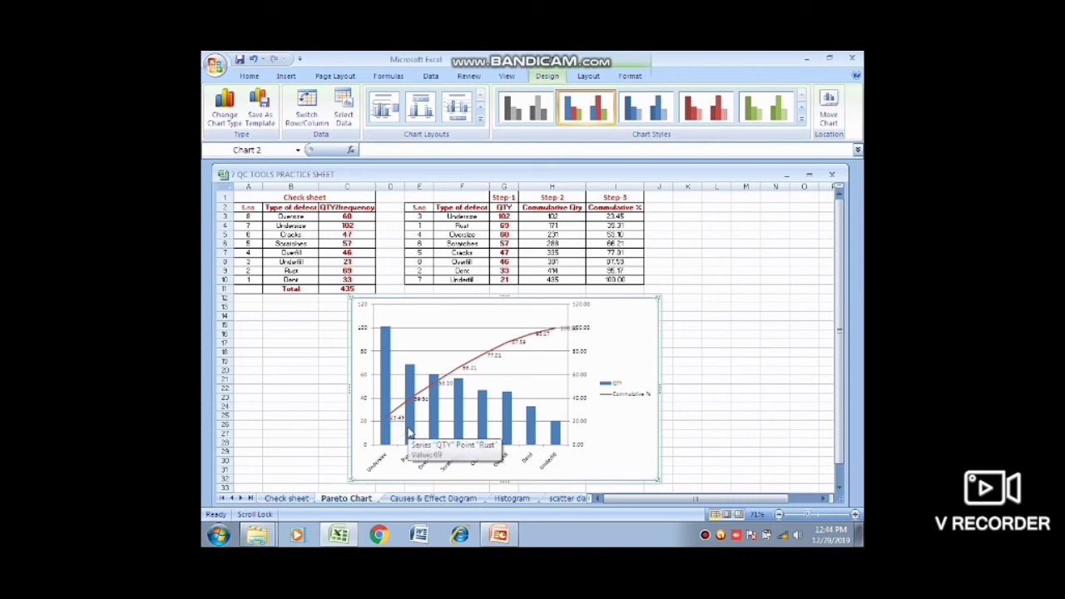
Set the QTY column series gap width to 0% (No Gap) so the columns touch.
left_click(409, 432)
right_click(408, 432)
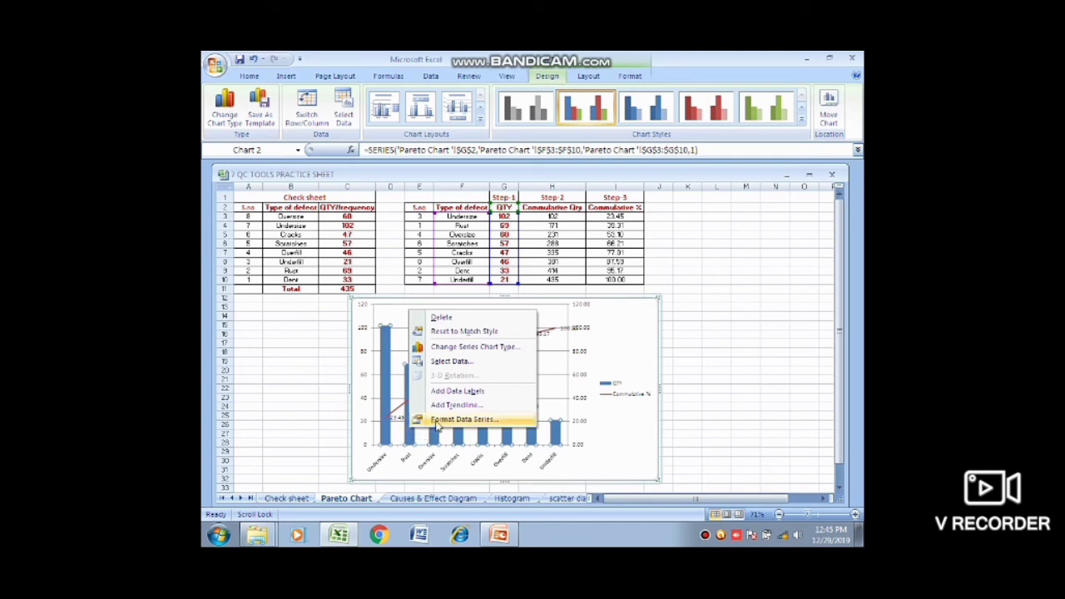
left_click(436, 420)
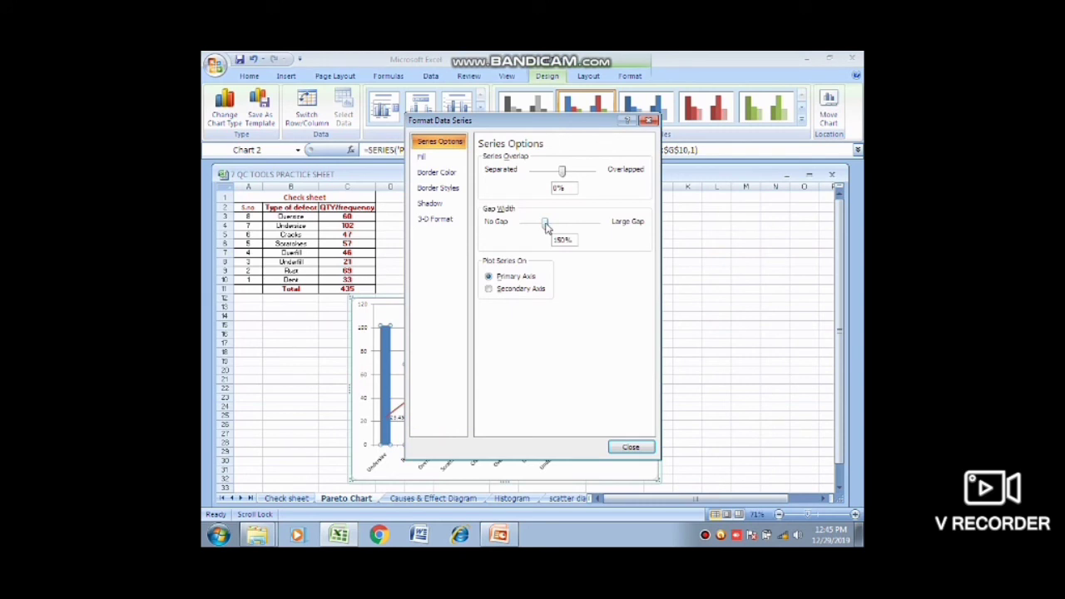
left_click_drag(546, 225, 523, 223)
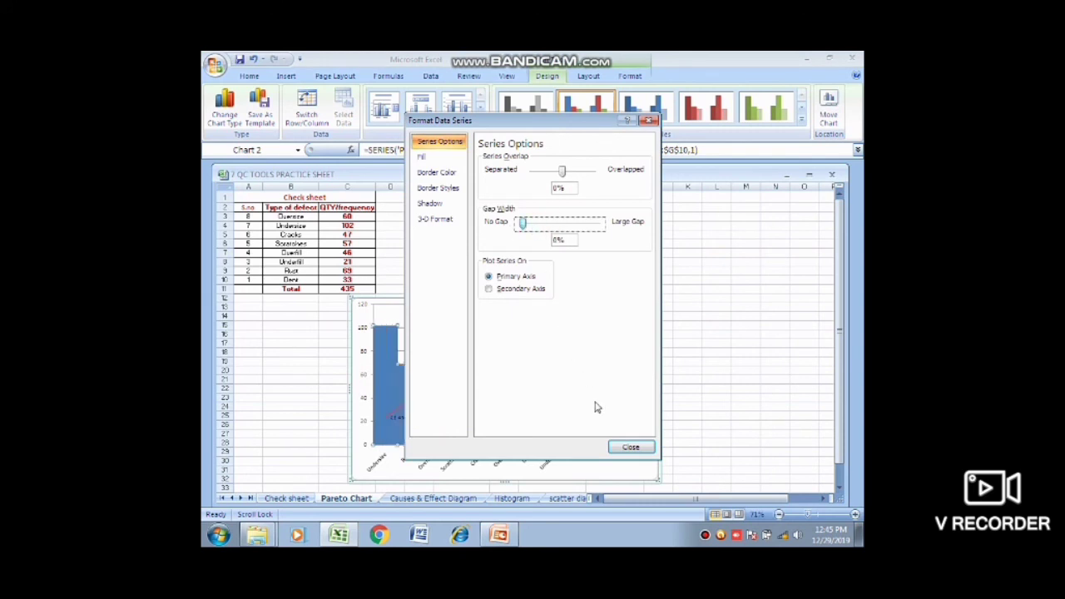
left_click(625, 447)
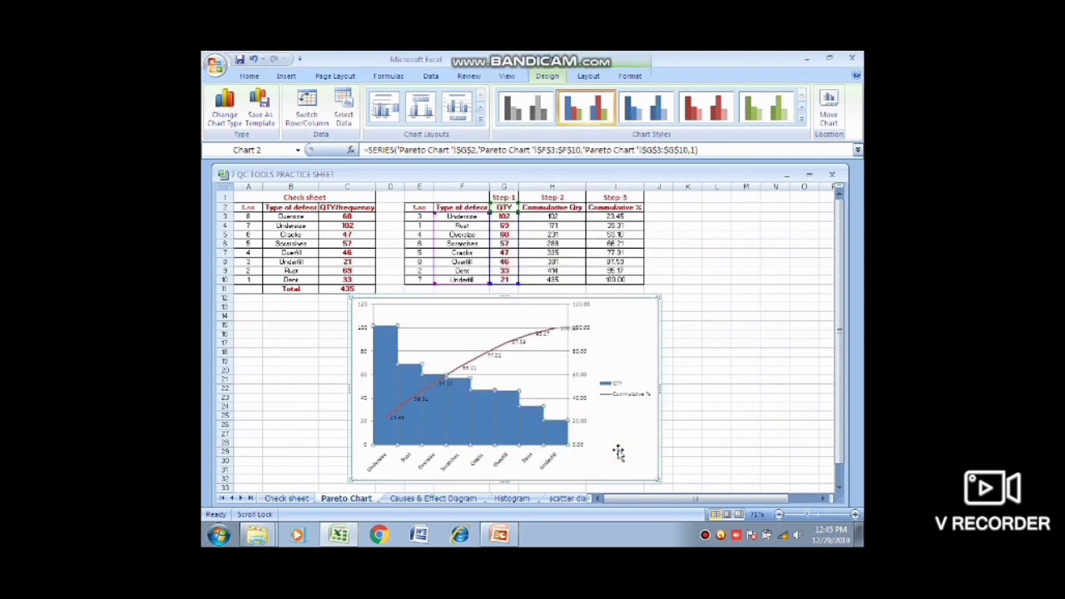
left_click(710, 397)
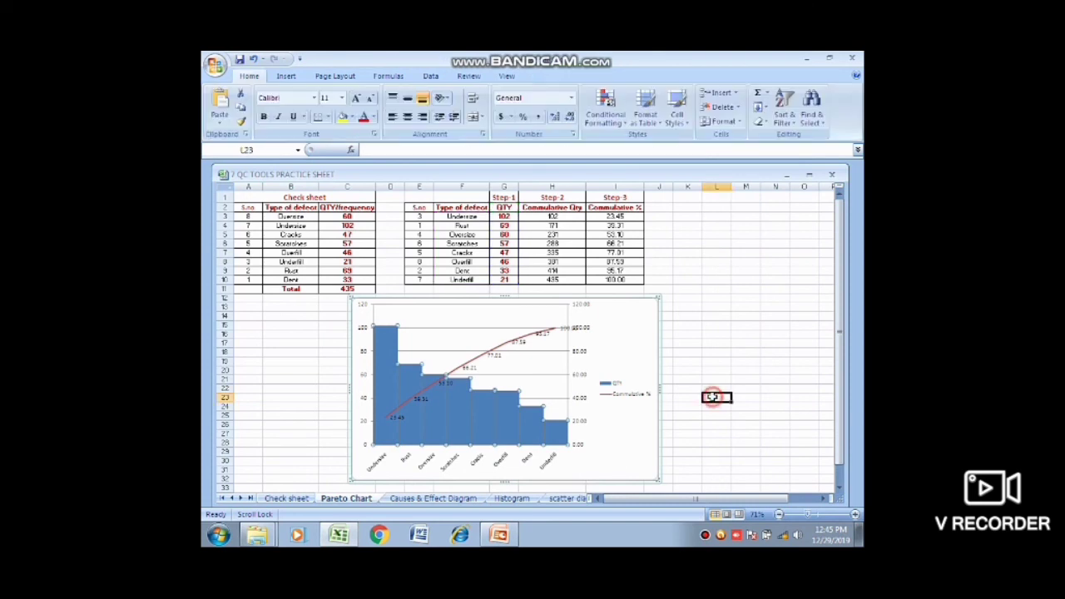
Add data labels to the QTY columns, showing values from 102 (Undersize) to 21 (Underfill).
left_click(505, 406)
right_click(505, 406)
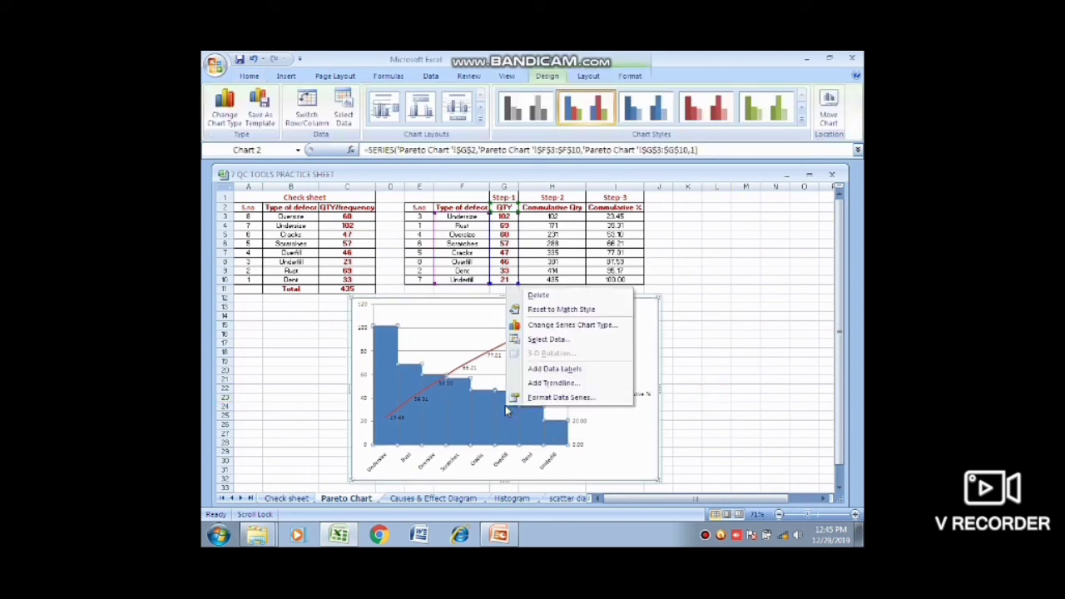
left_click(533, 369)
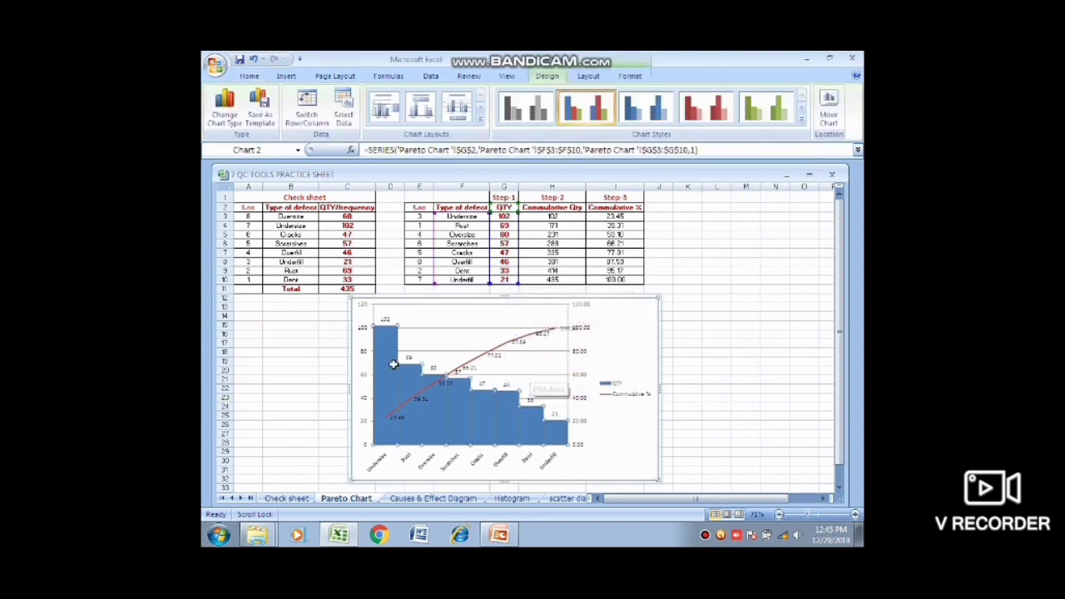
left_click(310, 386)
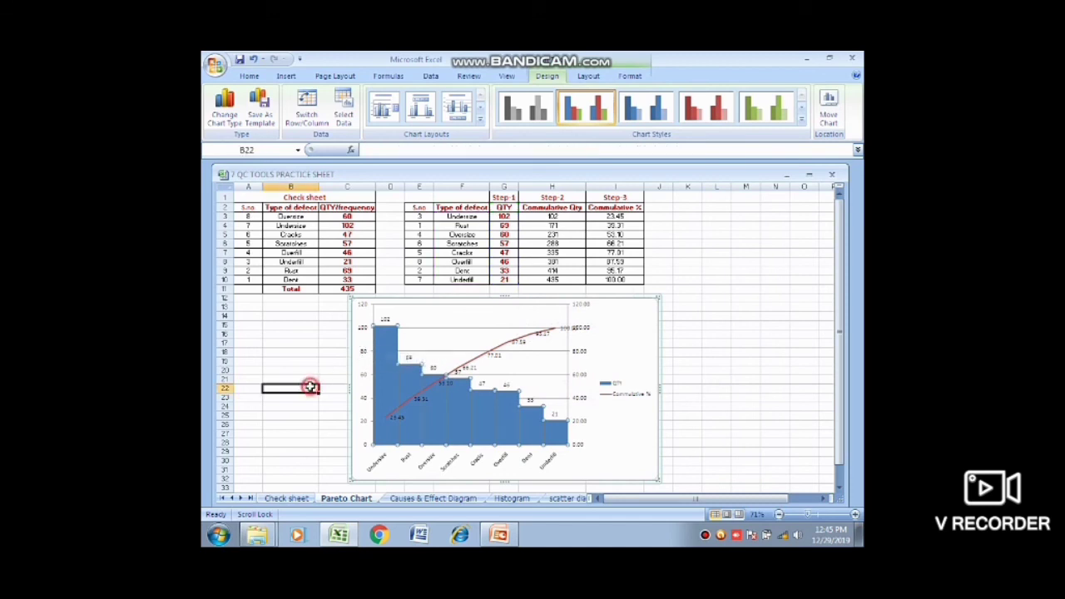